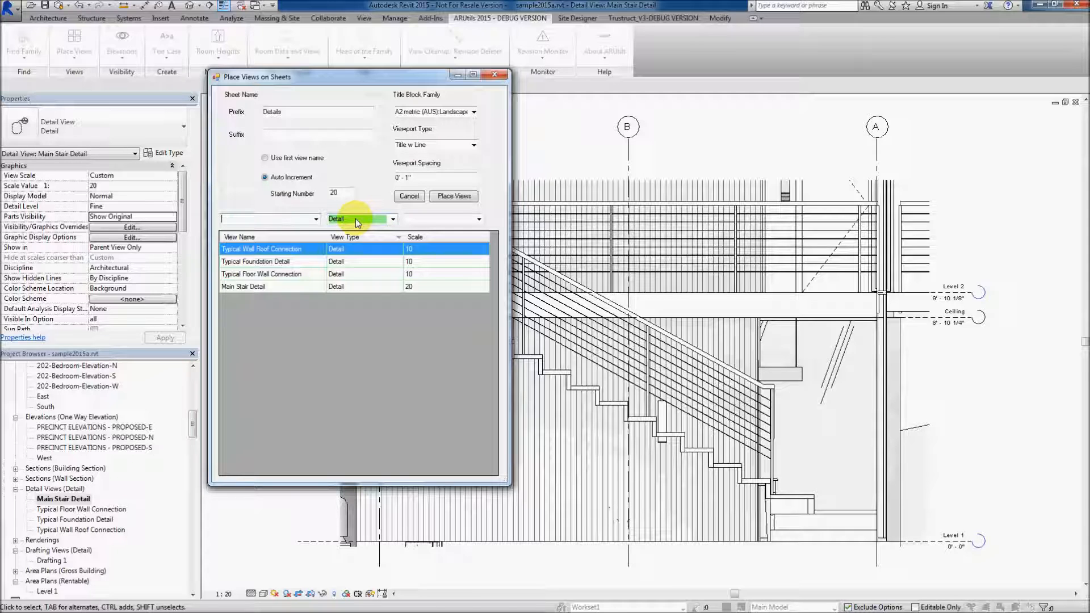
Clear all filters on the view list and filter it by the Detail view type
right_click(356, 219)
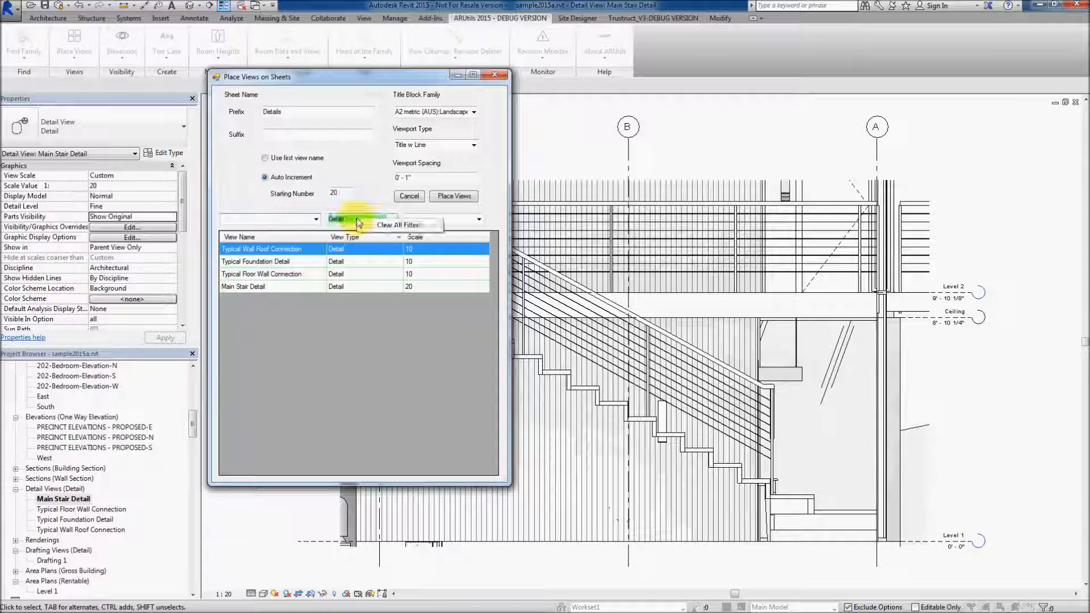
click(383, 228)
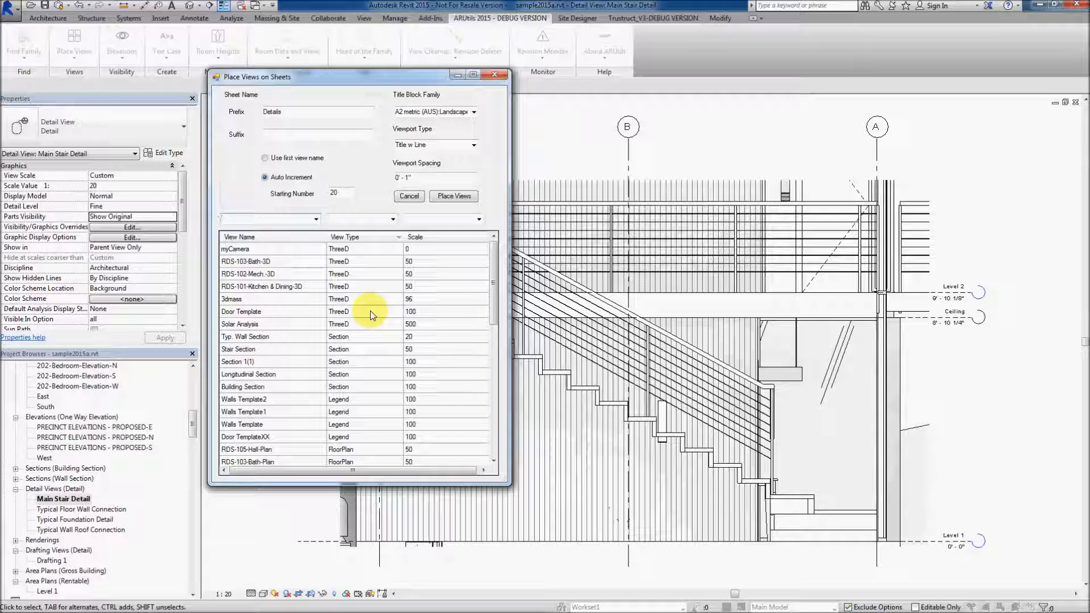
click(392, 219)
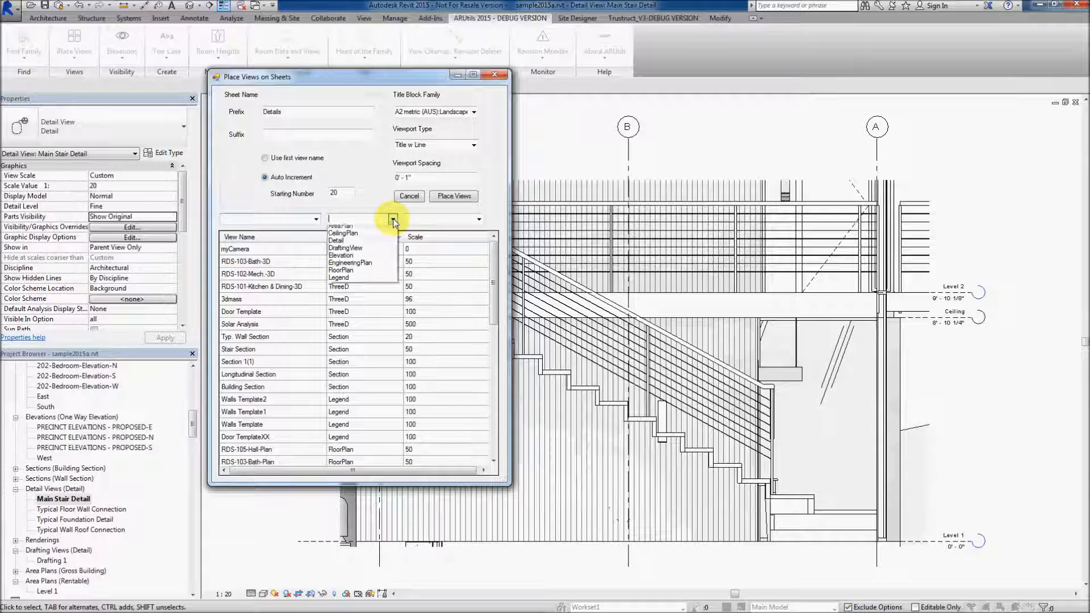
click(349, 244)
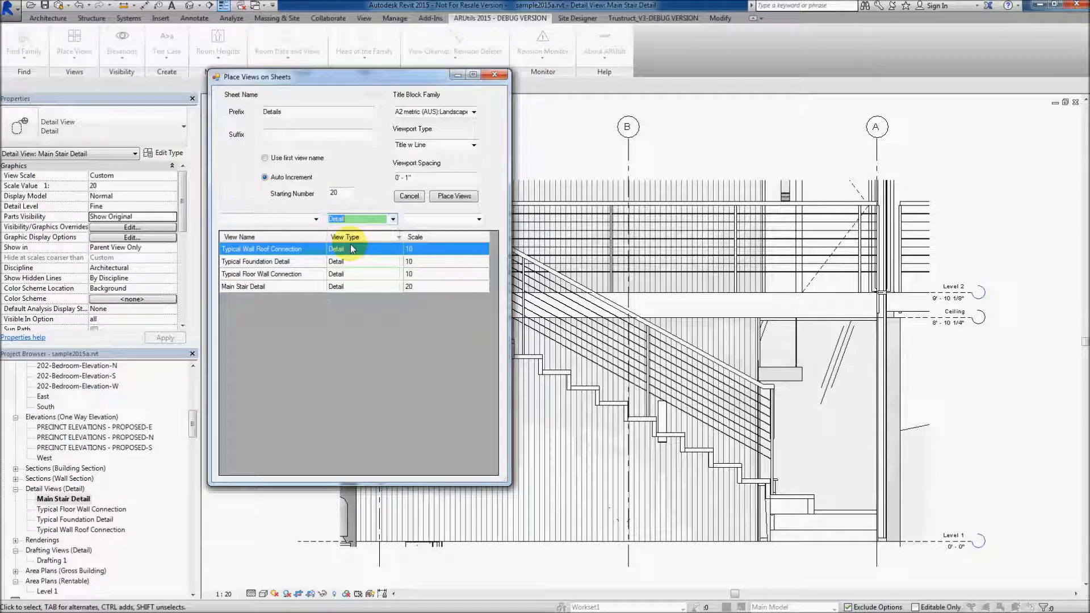
Place all four detail views on new A2 sheets with the prefix Details and auto-incremented numbers starting at 20
shift+click(253, 288)
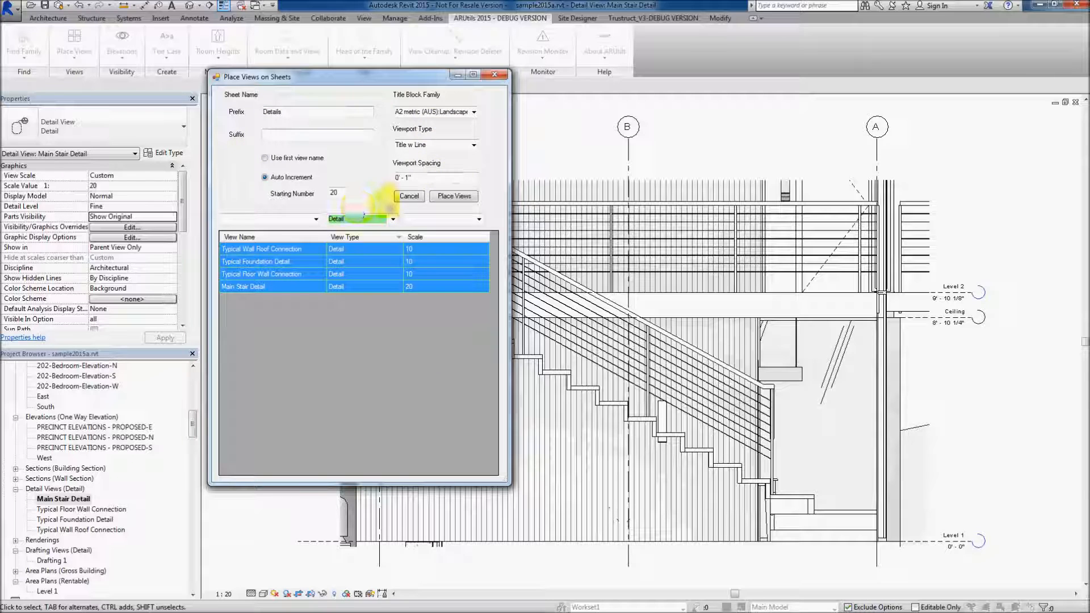
click(452, 196)
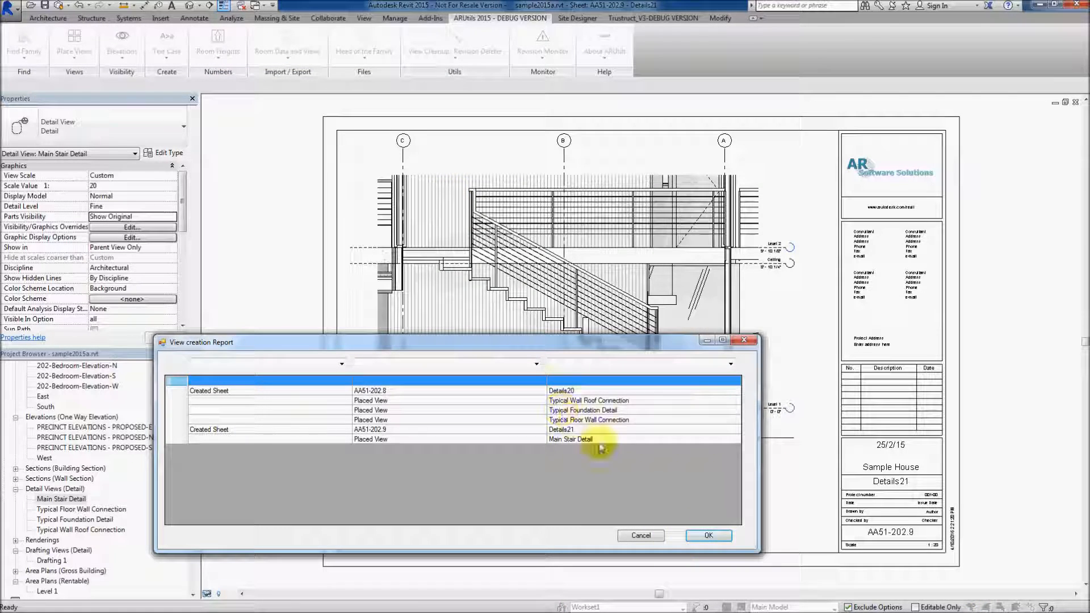
click(710, 536)
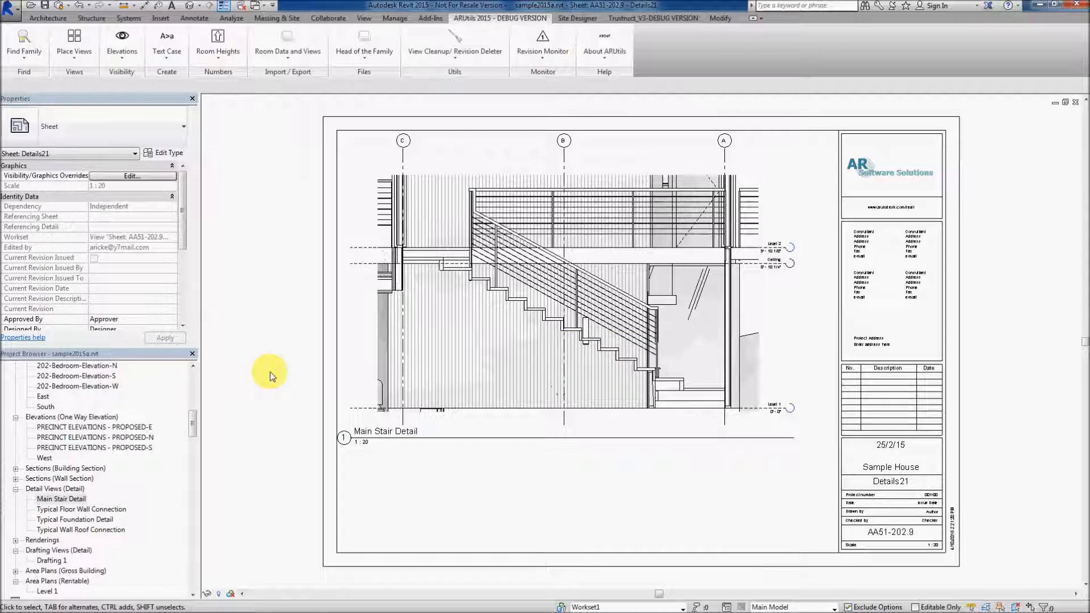
Tile all open view windows and zoom each one to fit to inspect the new sheets
key(w)
key(t)
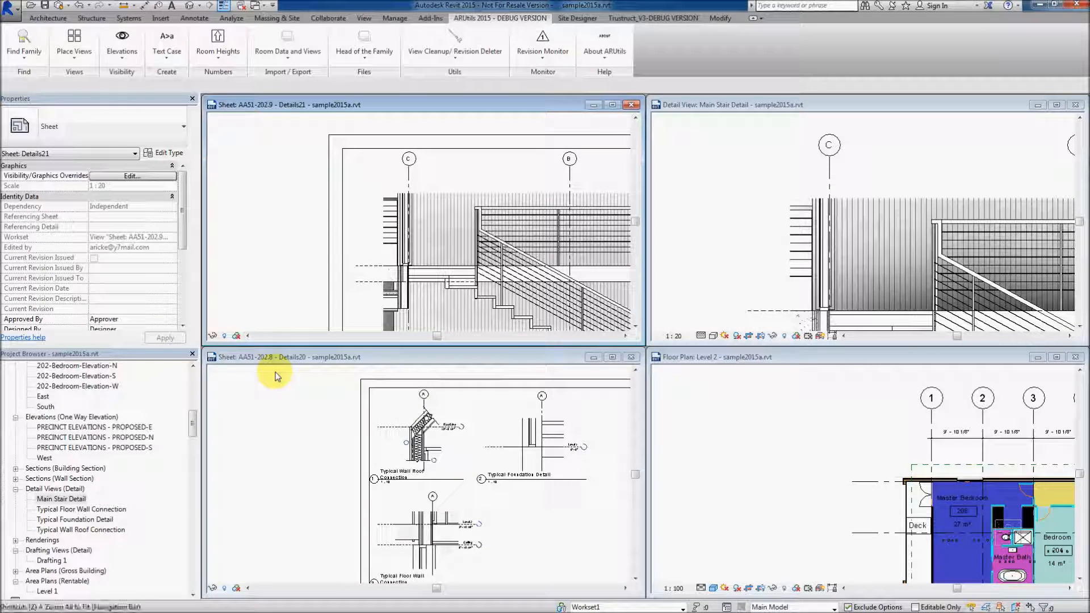
key(z)
key(a)
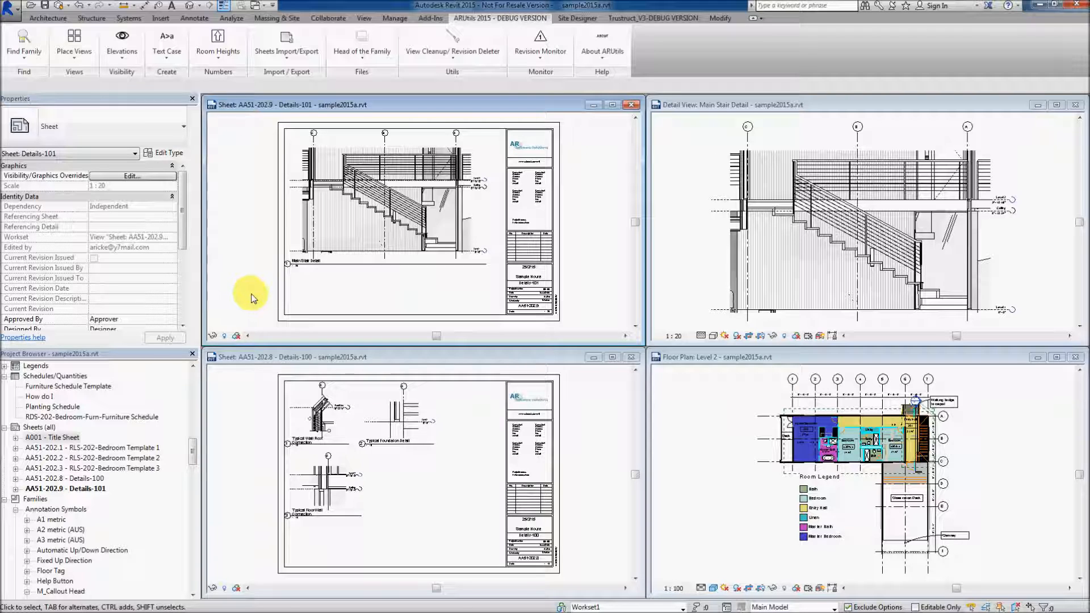
Open the A2 metric Landscape title block family for editing from the Details-101 sheet
click(278, 297)
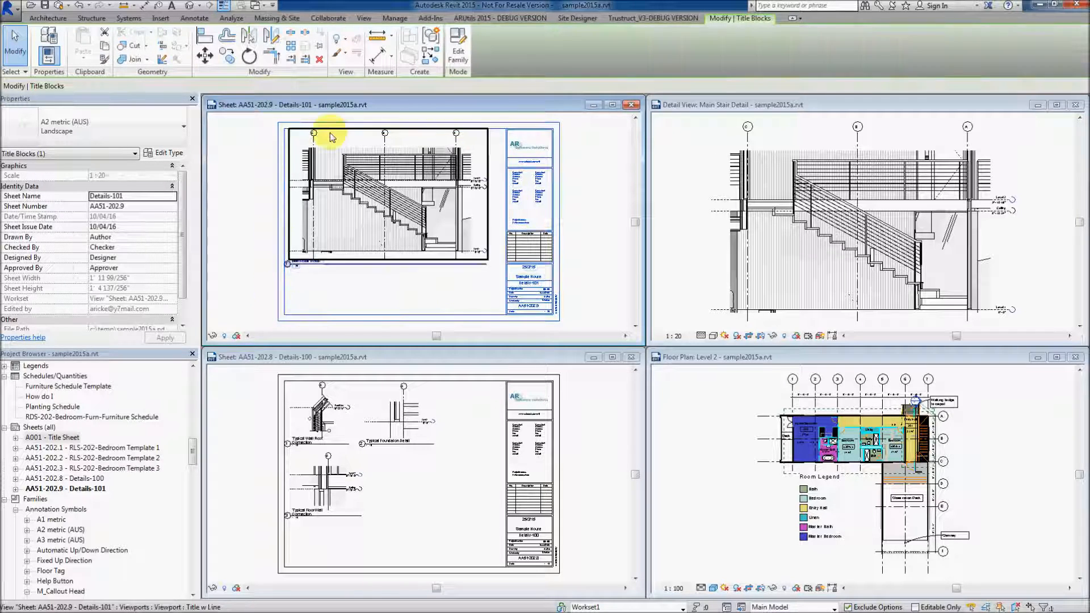
click(458, 50)
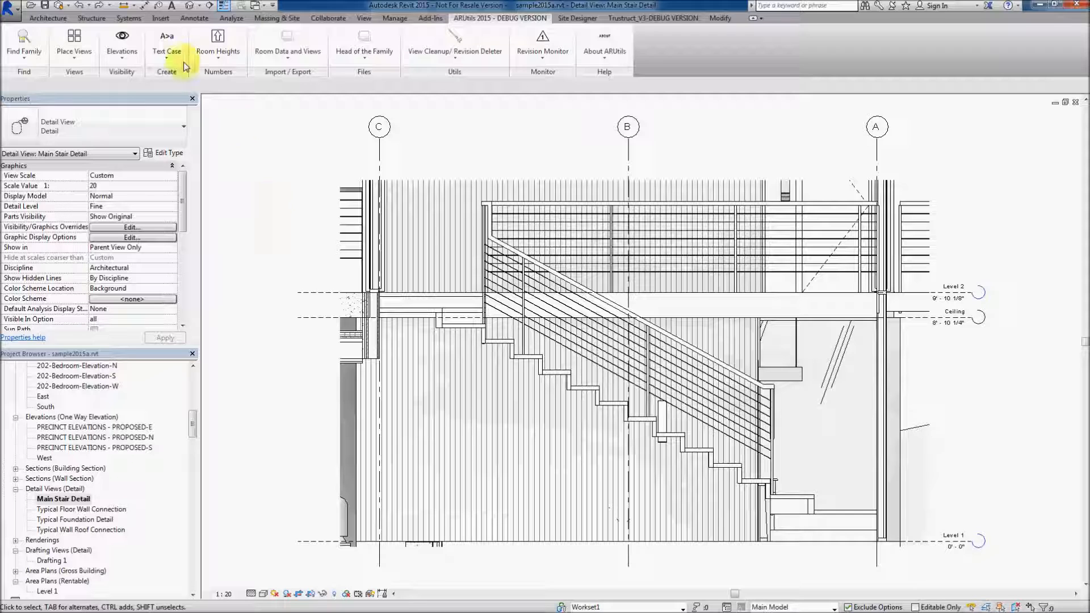
Place the detail views on new sheets, picking them in the order Wall Roof, Foundation, Main Stair, Floor Wall Connection
click(75, 40)
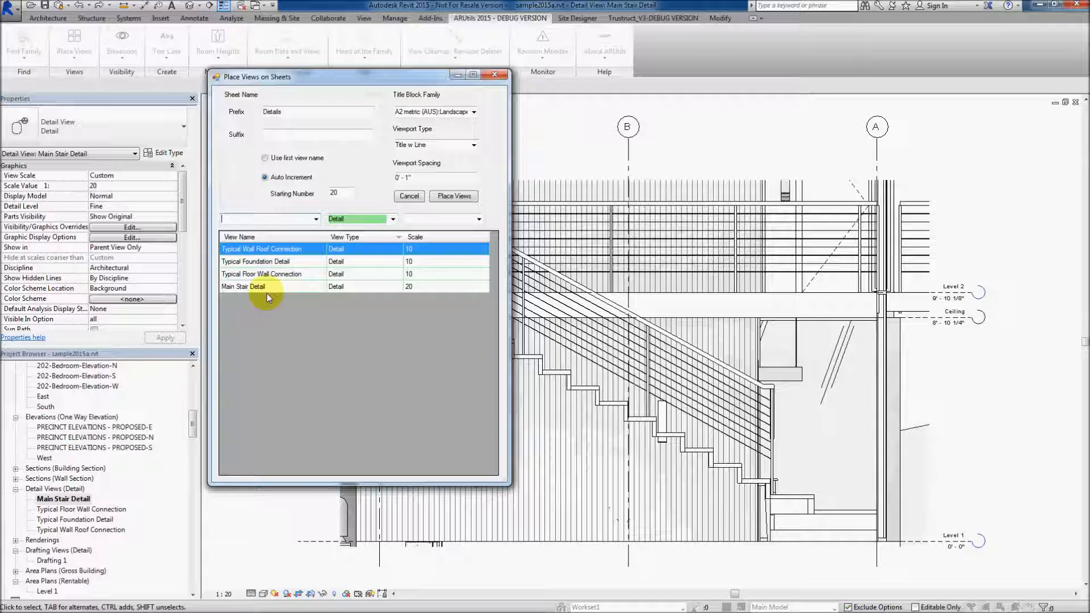
ctrl+click(247, 262)
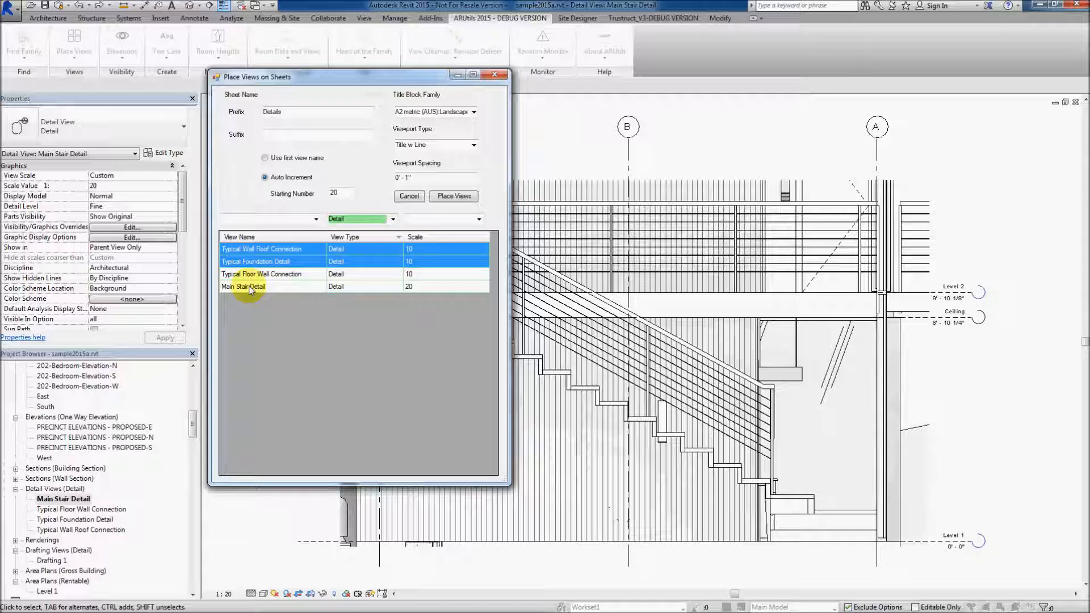
ctrl+click(250, 287)
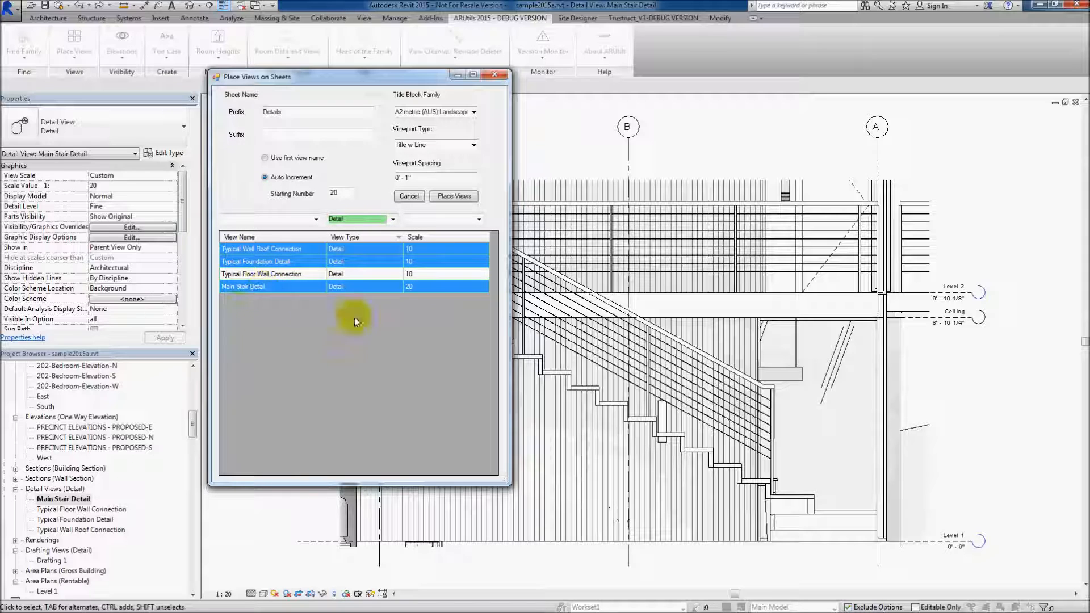
ctrl+click(252, 275)
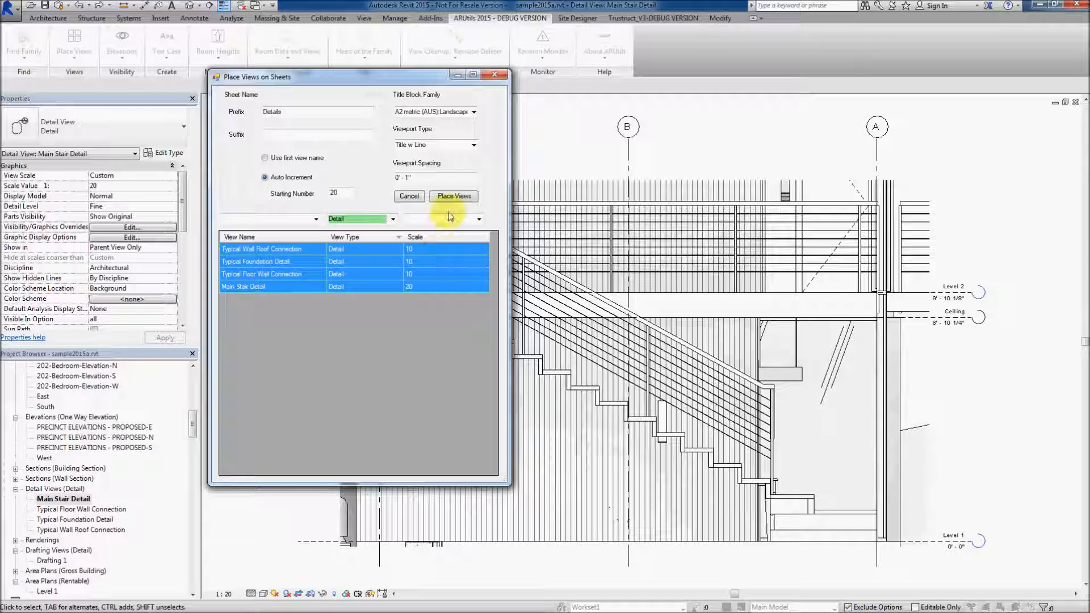
click(453, 195)
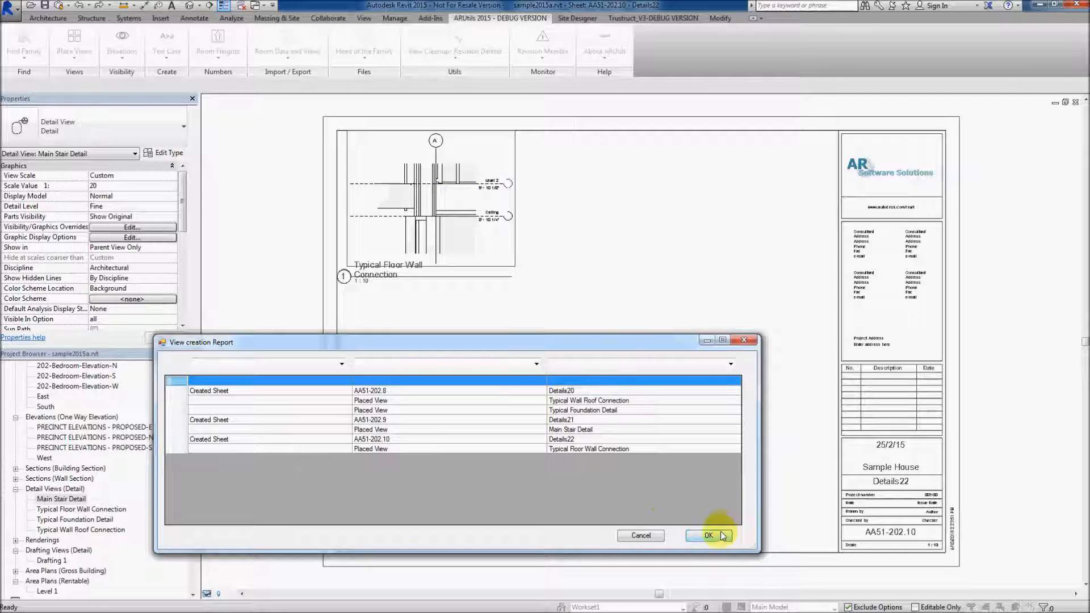
key(Return)
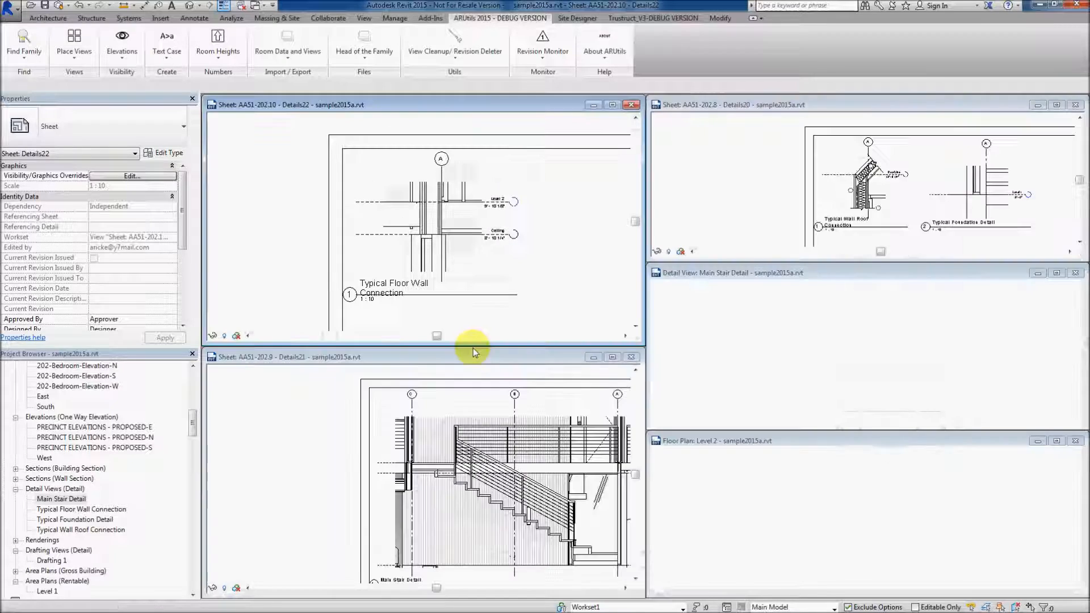
Fit all tiled views, check the Details21 and Details22 sheets, and undo the view placement
key(z)
key(a)
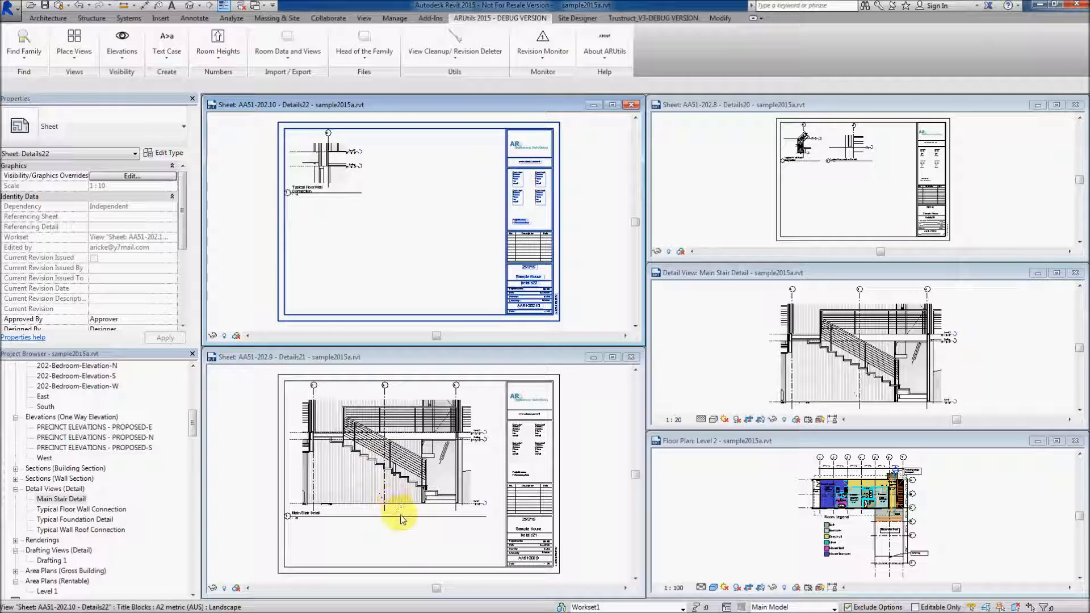
click(407, 545)
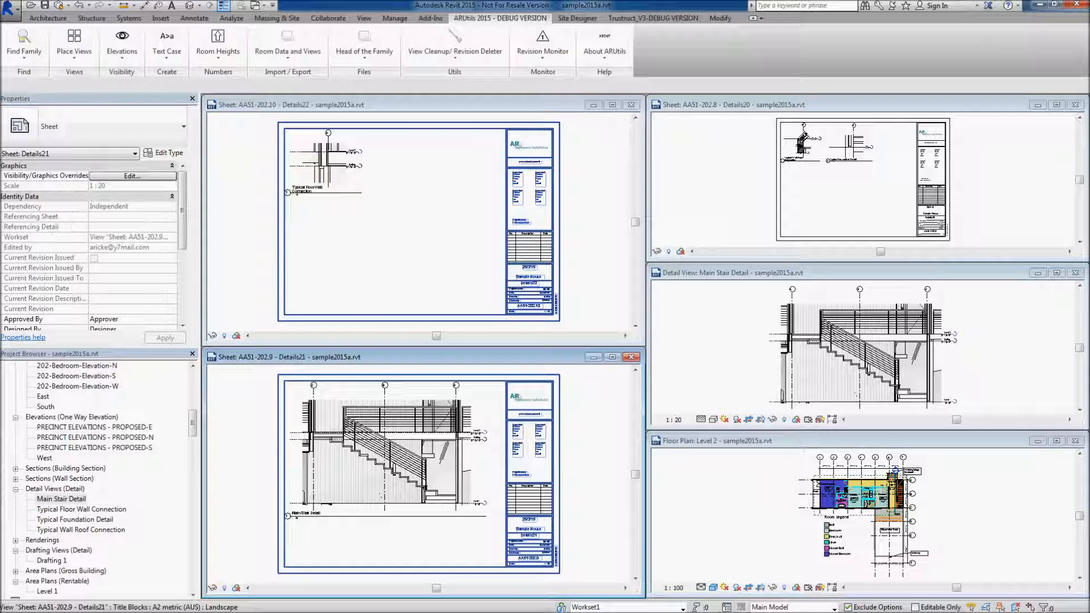
click(380, 225)
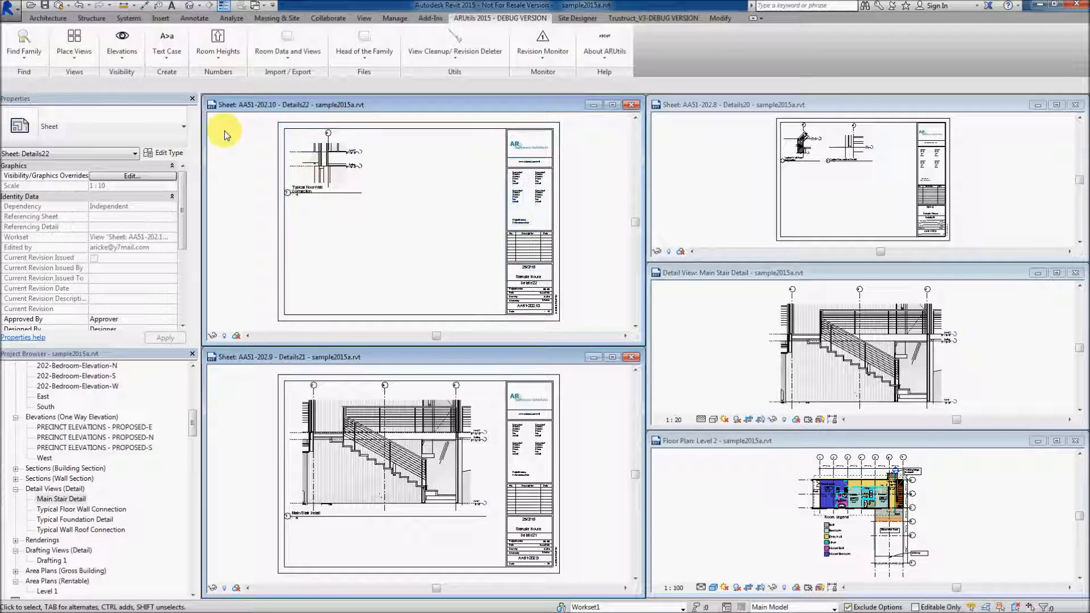
click(79, 5)
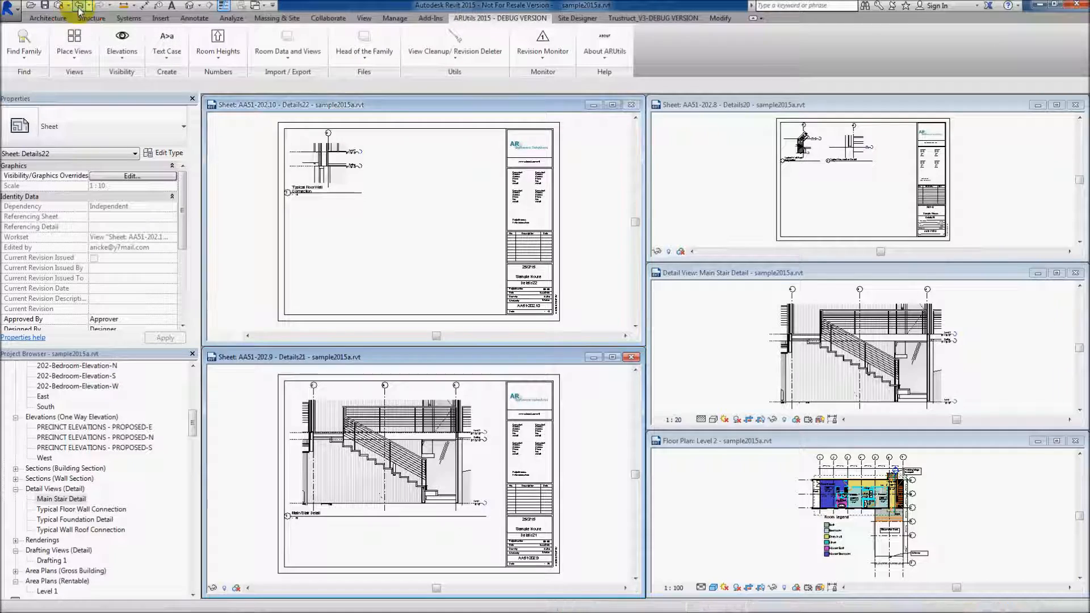
Place all four detail views on new sheets named with the prefix Details plus the first view name, and check the sheet list
click(74, 39)
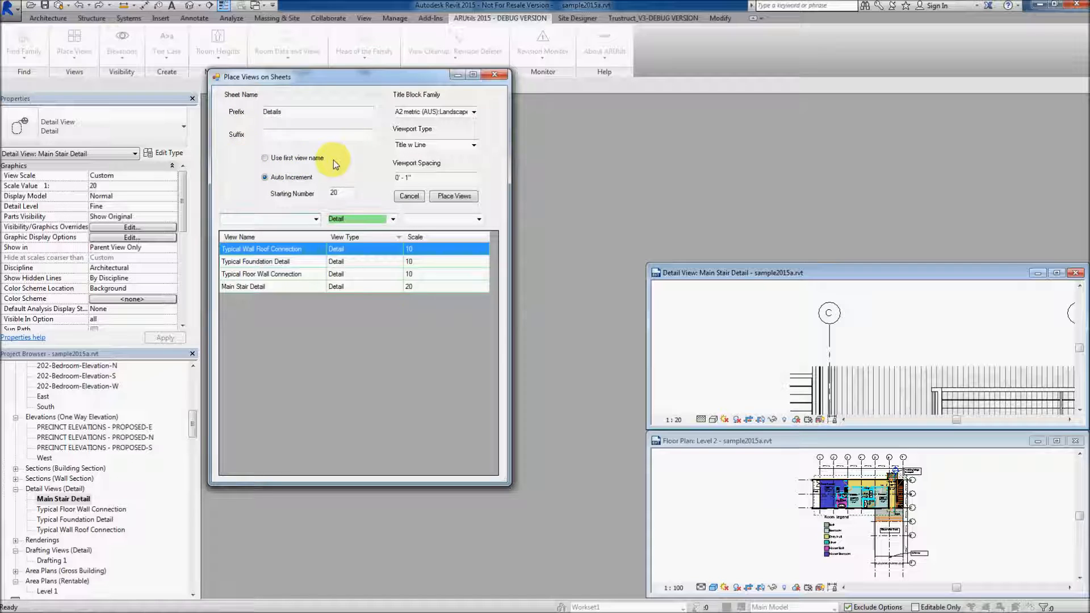
mouse_move(319, 160)
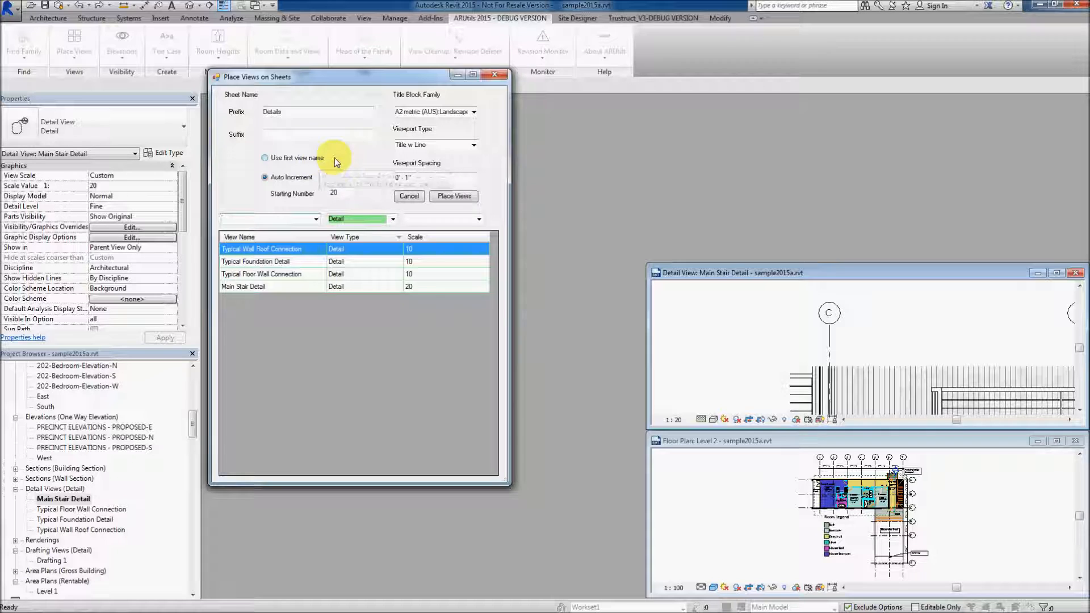
click(265, 158)
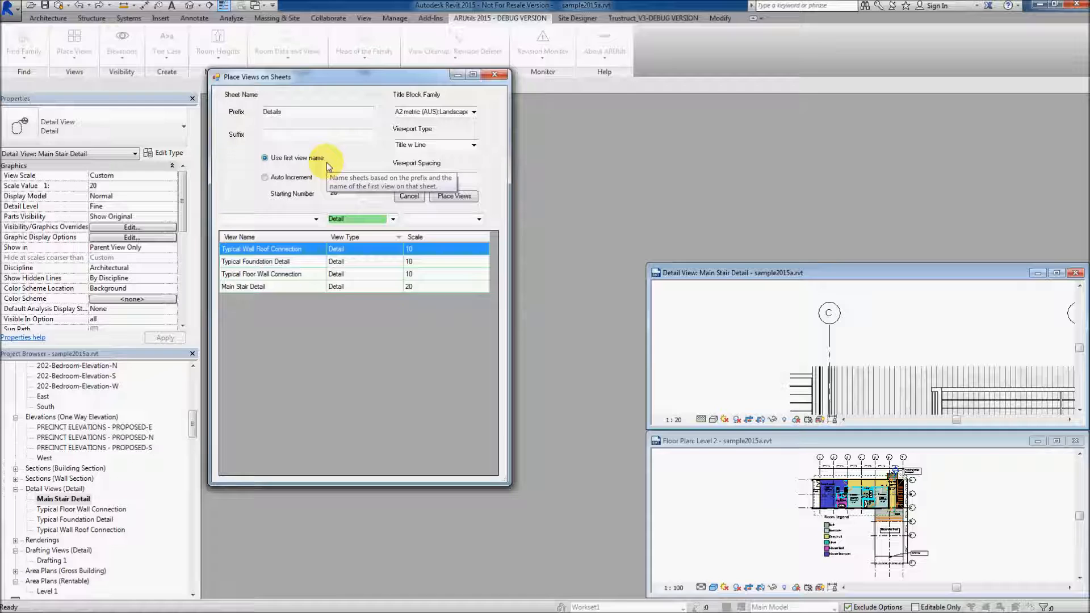
shift+click(251, 288)
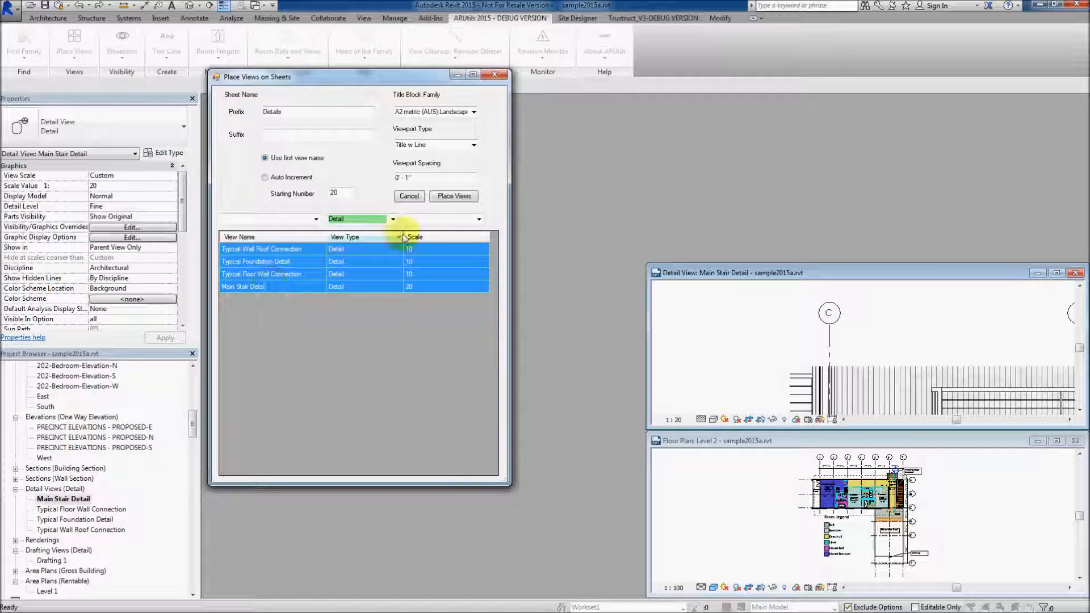
click(453, 196)
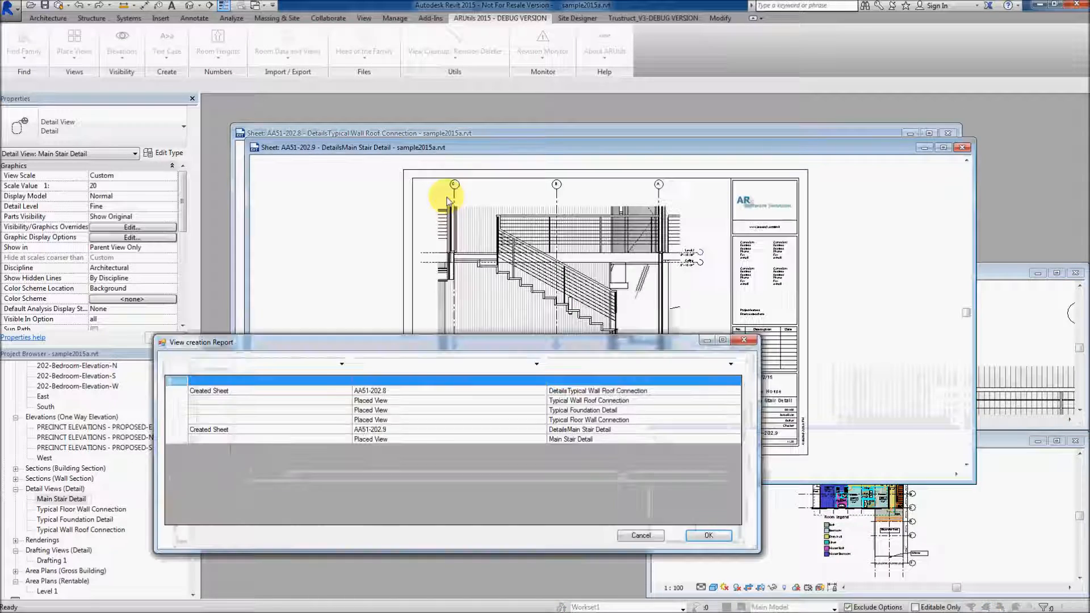
click(700, 534)
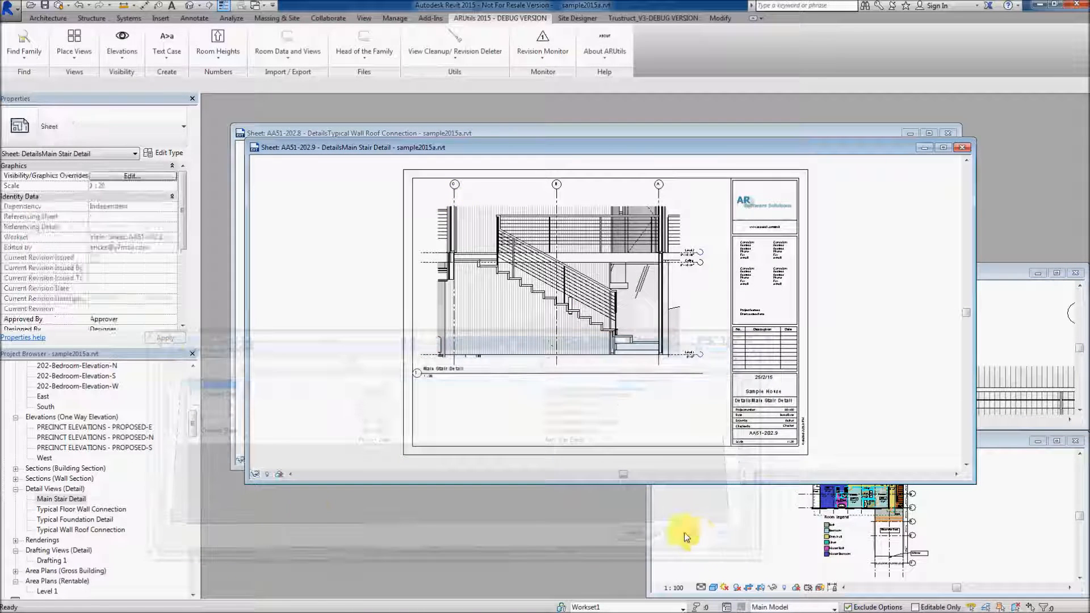
drag(192, 421, 196, 453)
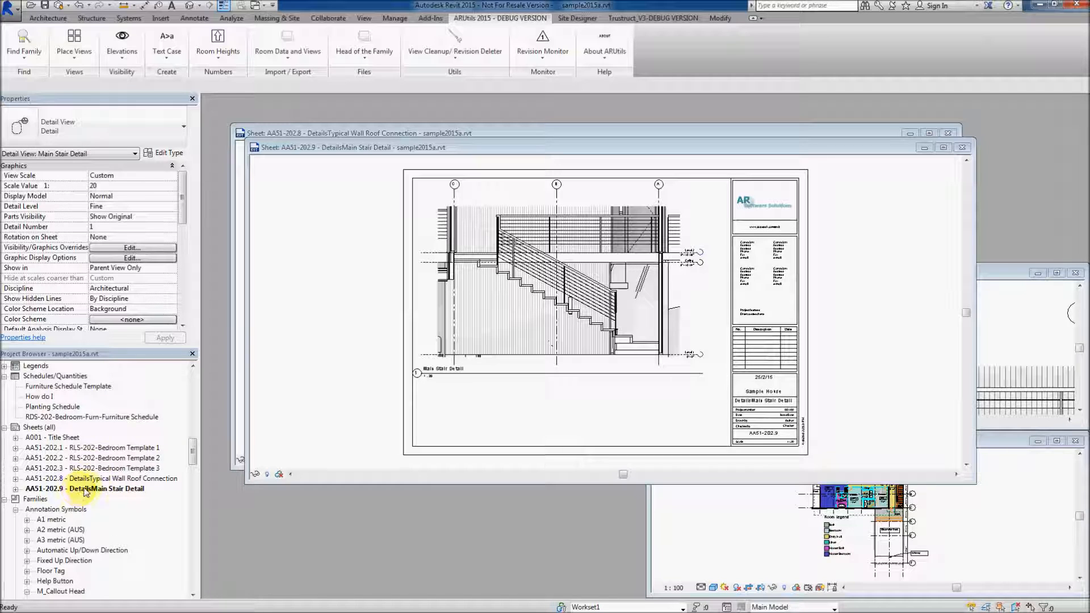
Try an empty sheet name prefix, close the Place Views on Sheets dialog, and undo the last view placement
click(73, 39)
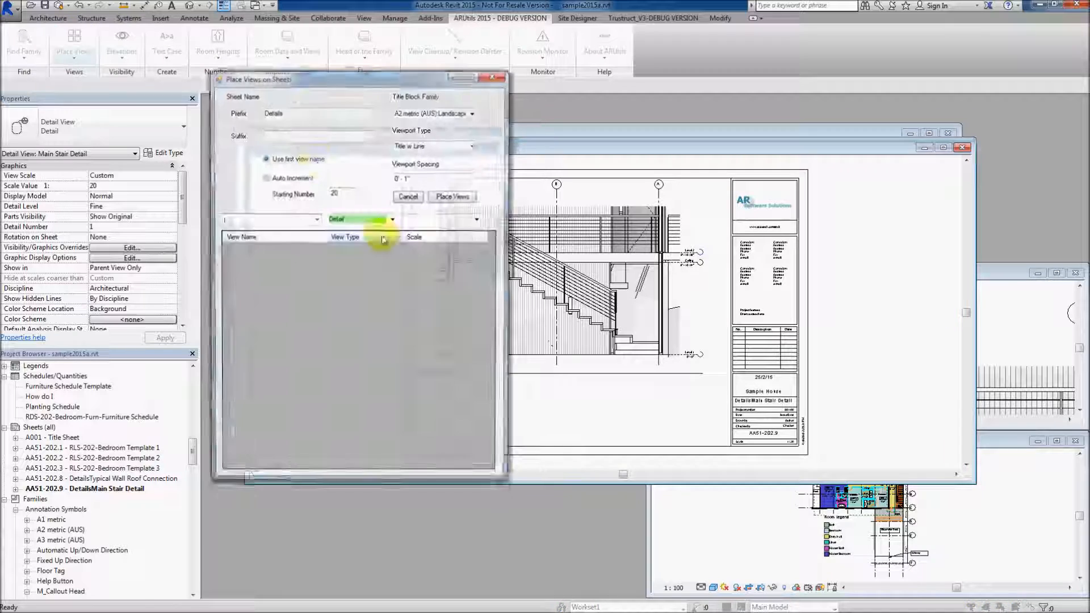
click(289, 117)
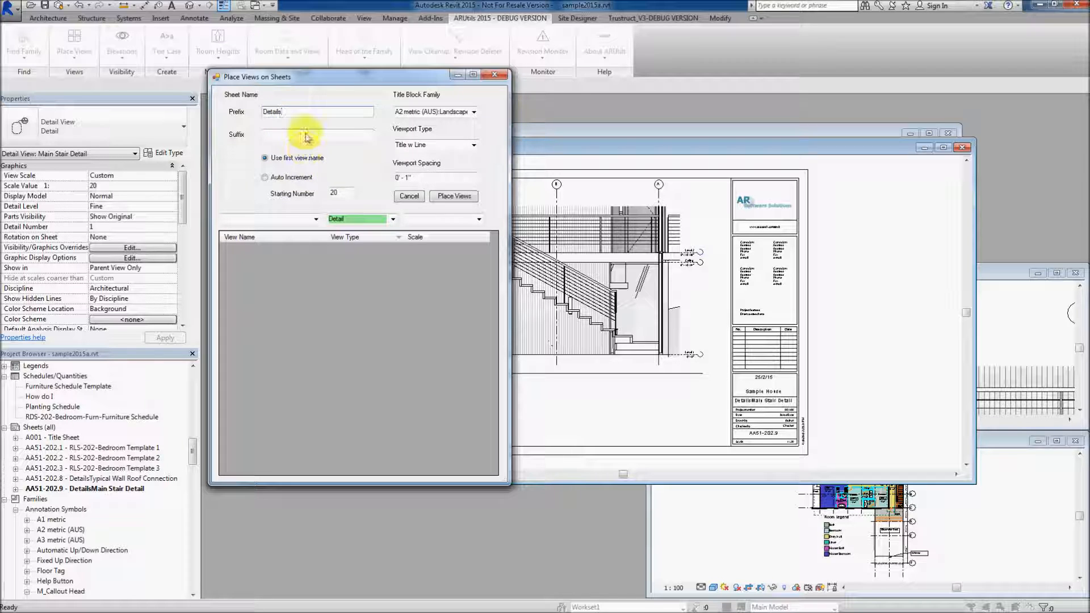
drag(286, 111, 254, 117)
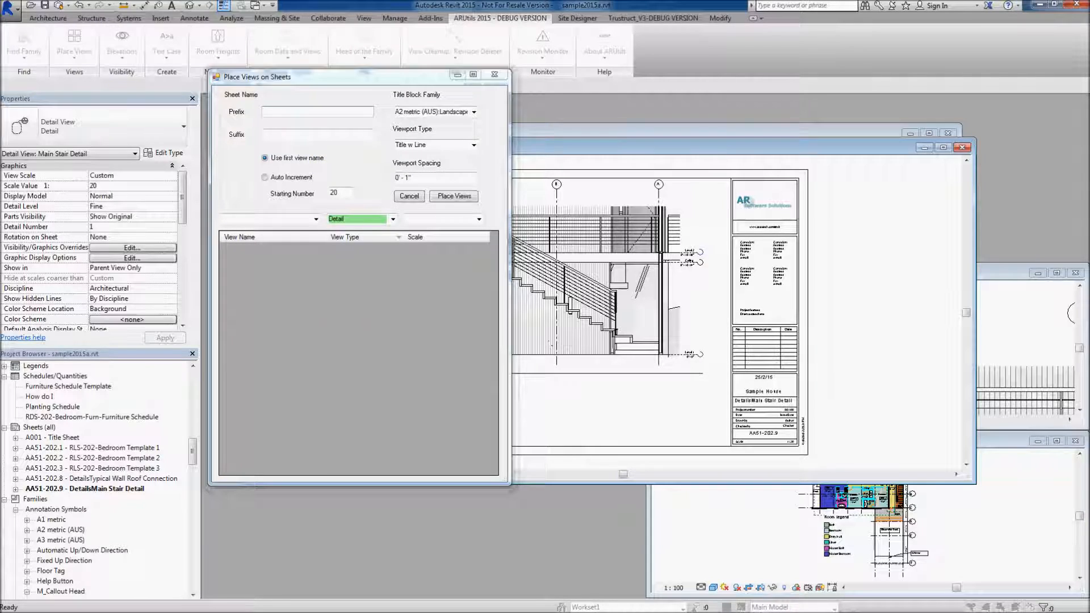
click(495, 77)
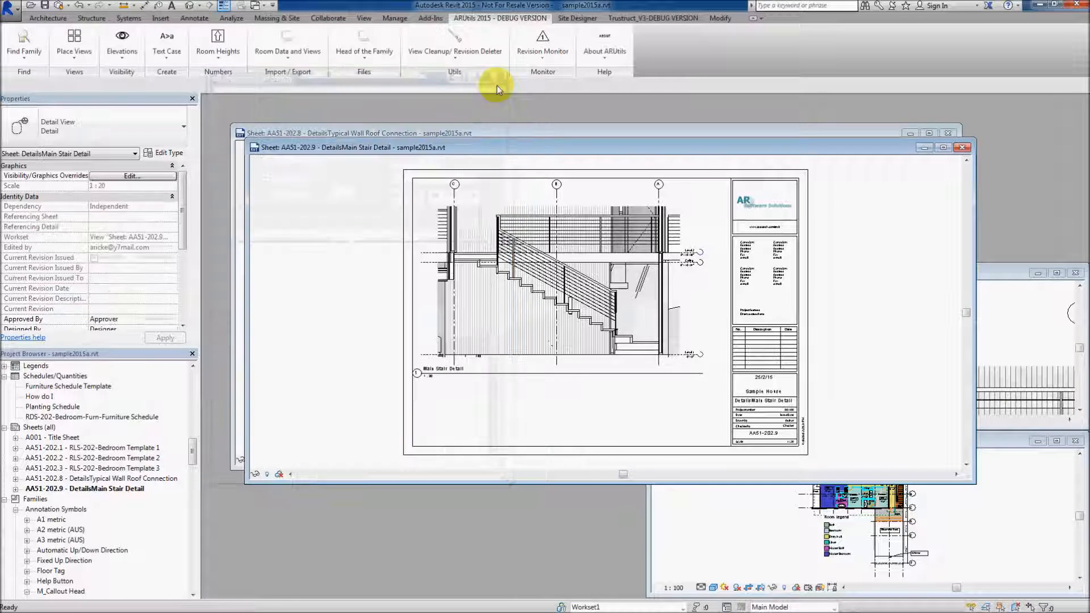
click(78, 5)
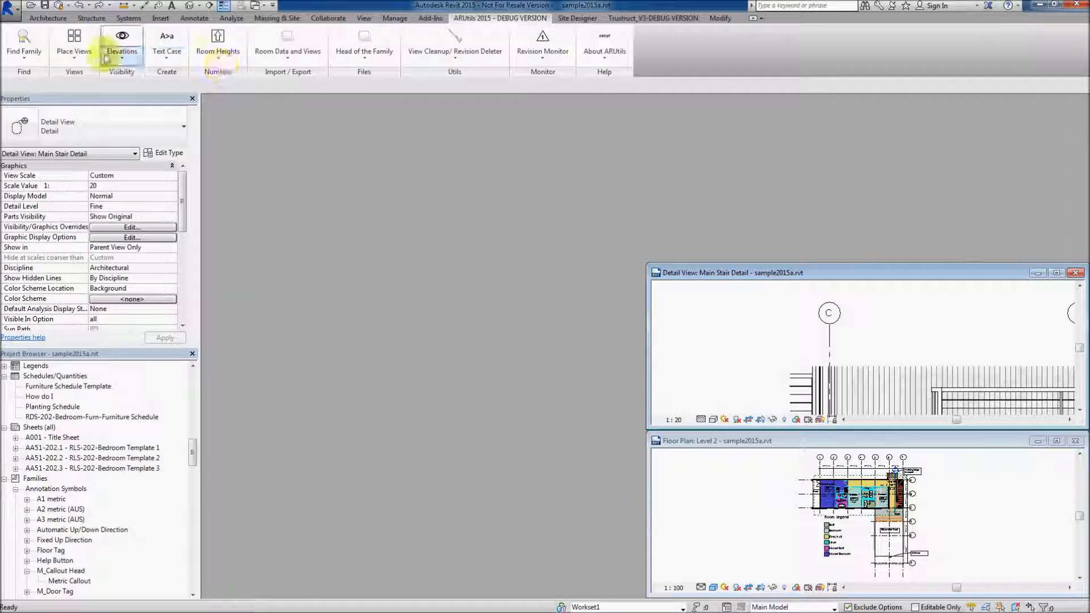
Set up Place Views to name new sheets with the prefix Details- and auto-incremented numbers starting at 100
click(75, 38)
click(271, 112)
text(Details-)
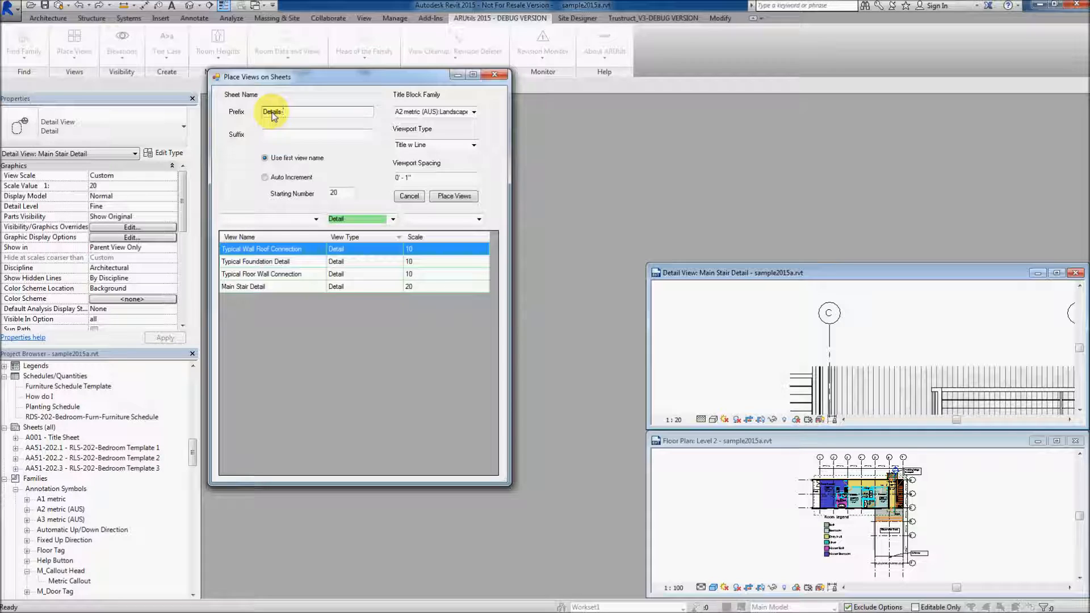
click(265, 177)
drag(339, 193, 327, 192)
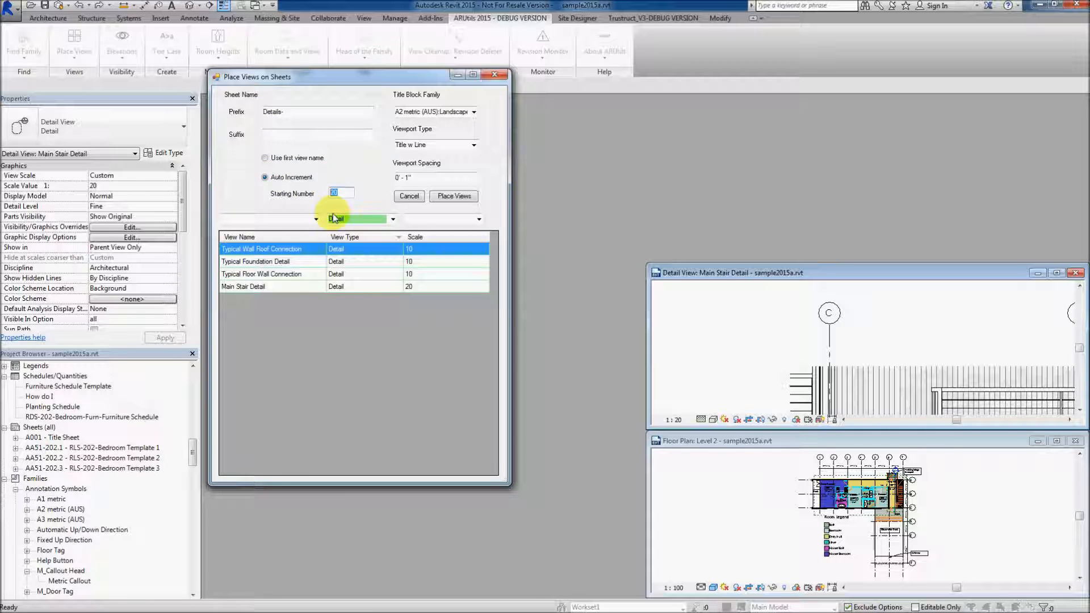
text(100)
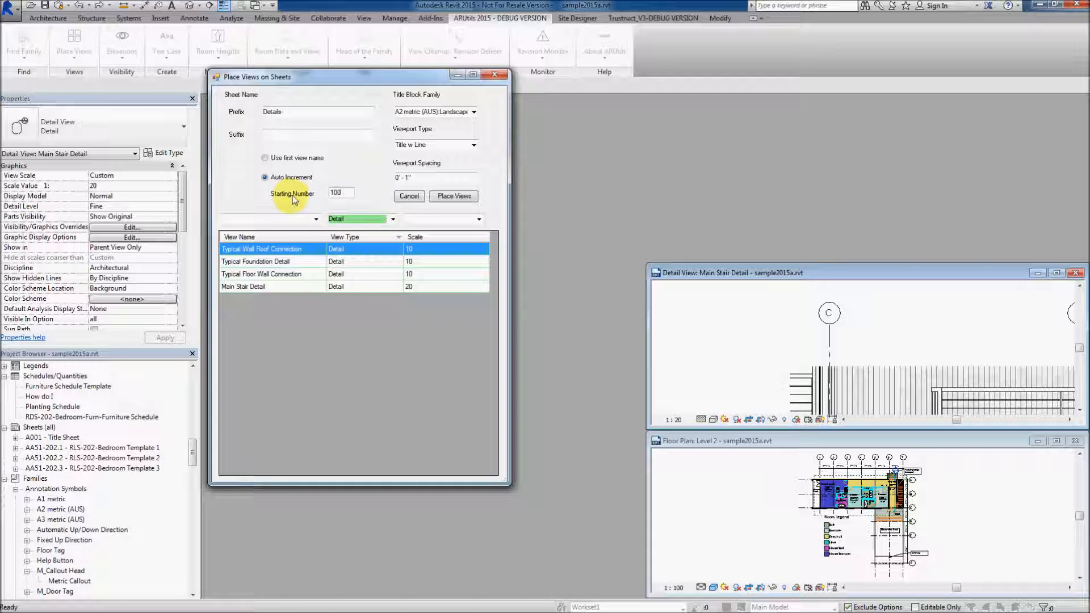
Place all four detail views on new sheets and close the view creation report
shift+click(258, 287)
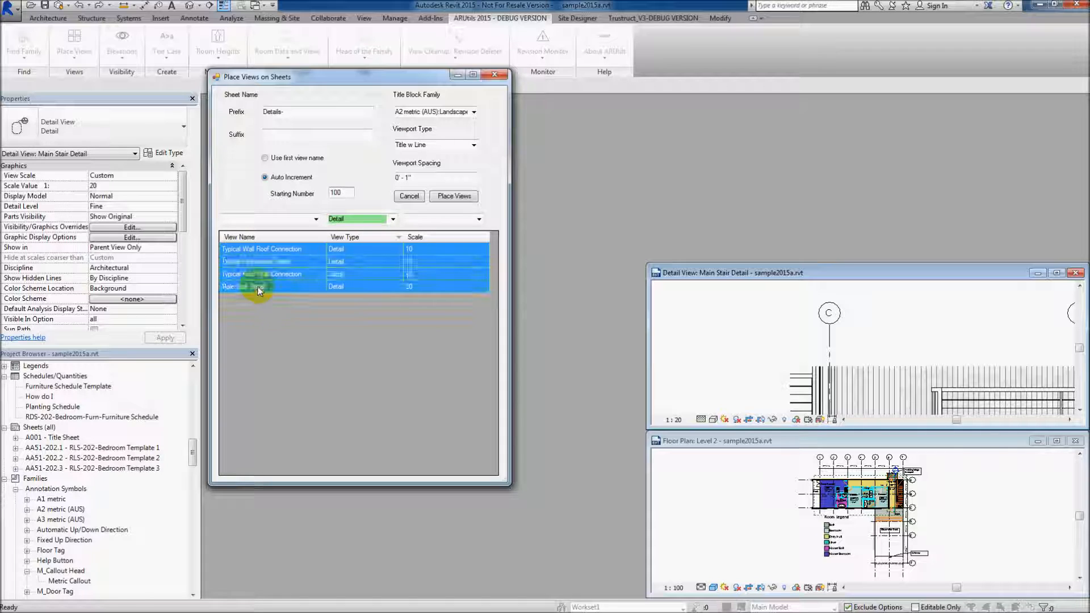
click(454, 195)
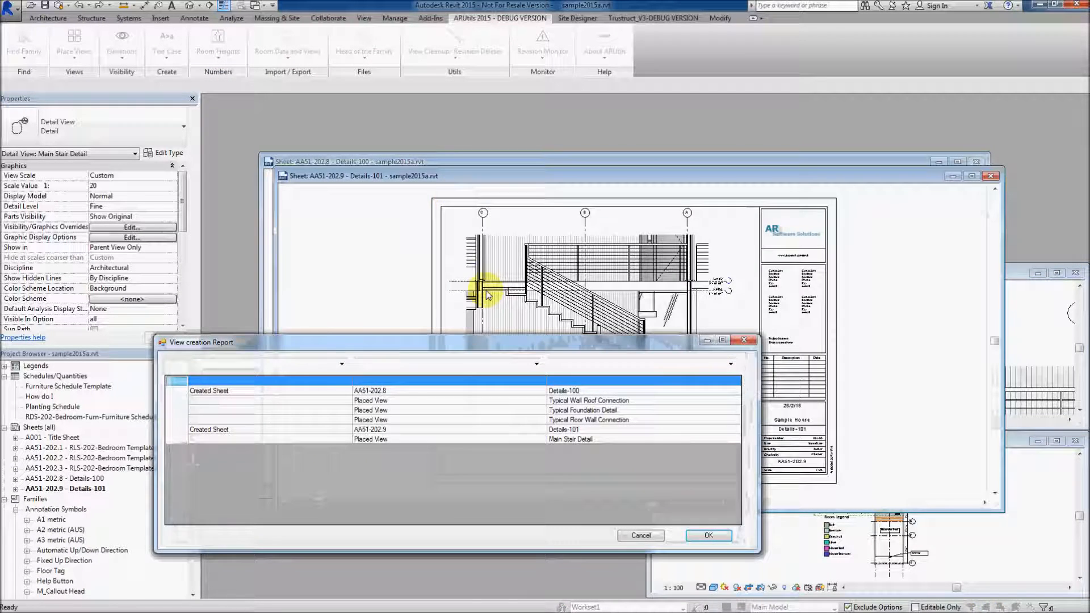
click(702, 535)
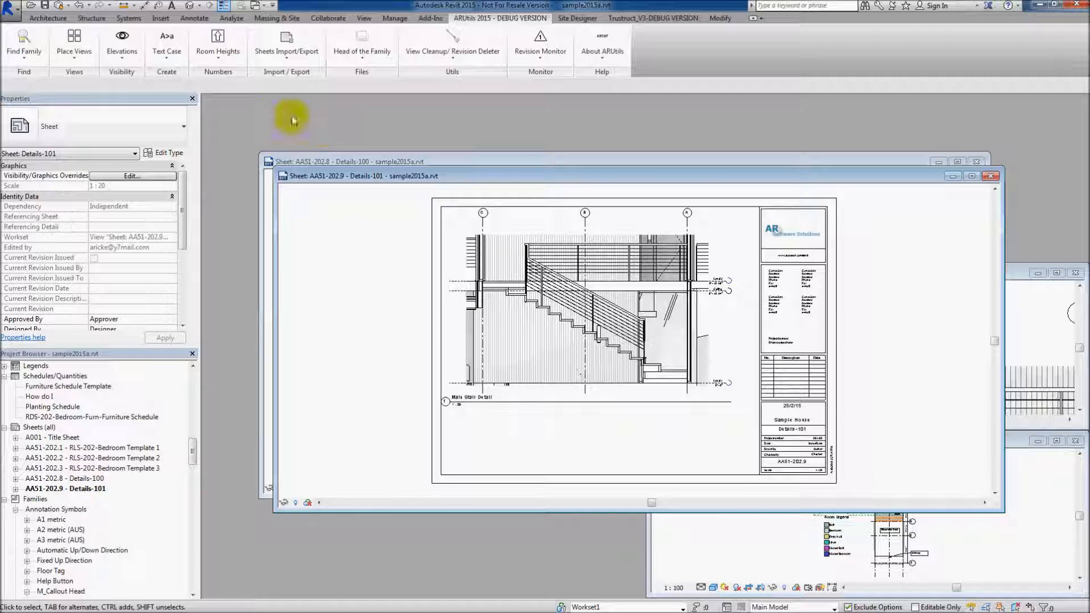
Export the project's sheets for updating within the project to C:\temp\importsheets.xlsx, overwriting the existing file
click(282, 39)
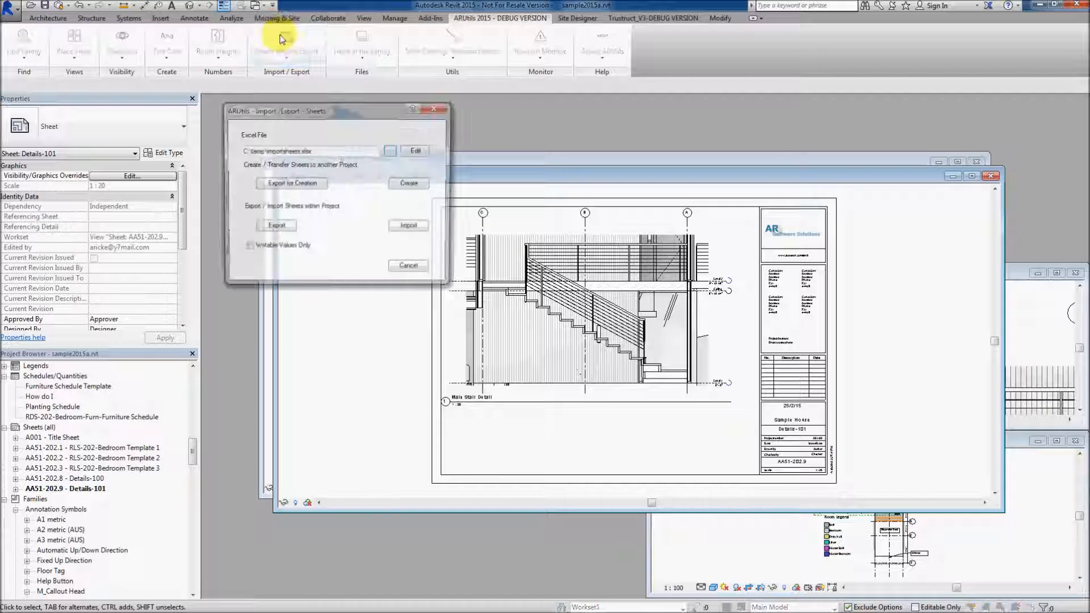
click(276, 228)
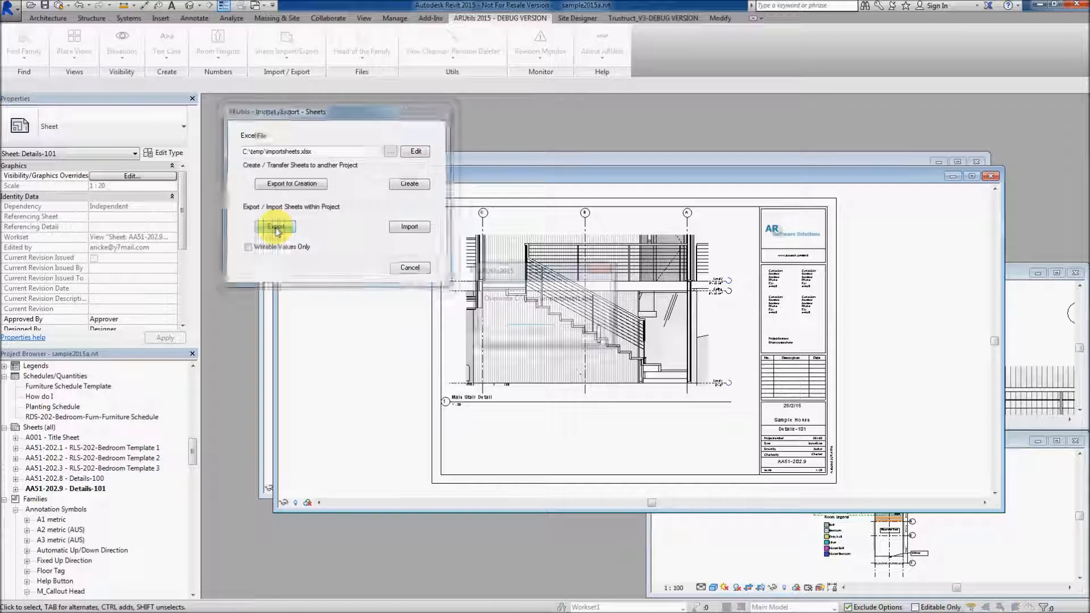
click(529, 331)
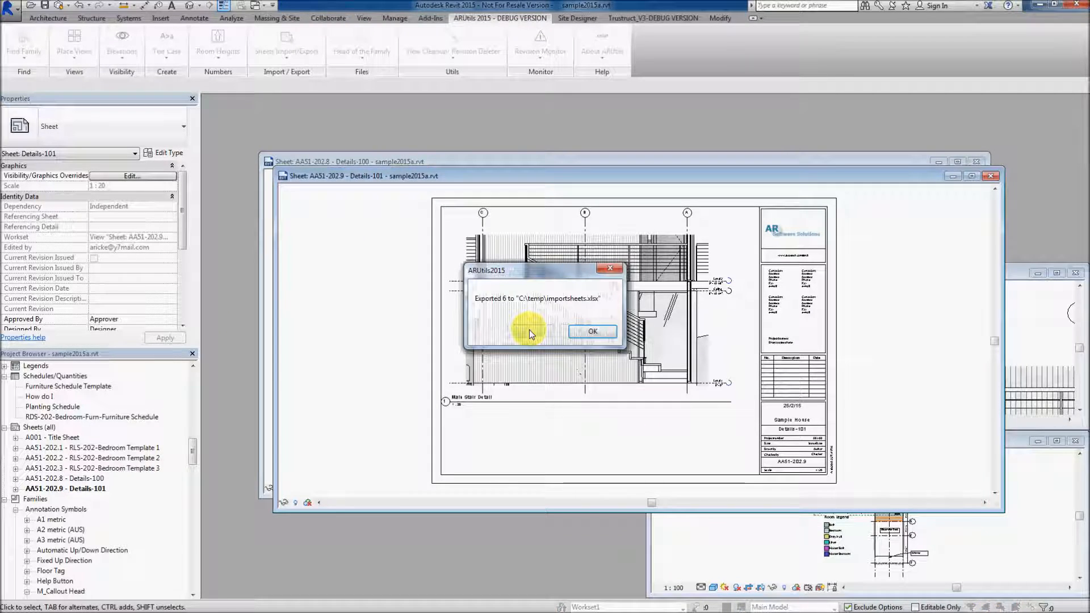
click(603, 332)
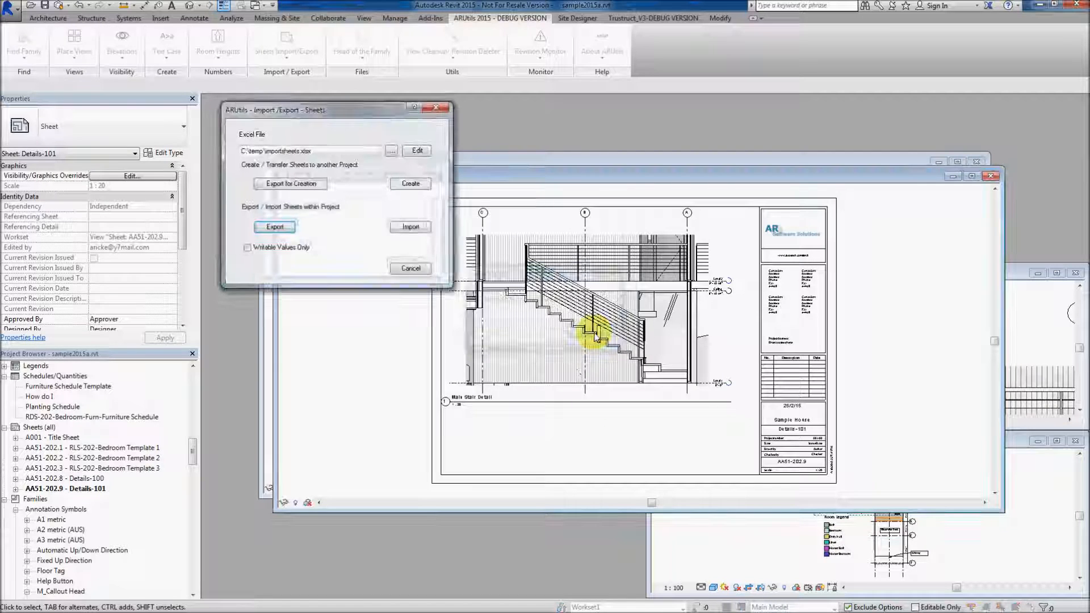
Open the exported importsheets.xlsx in Excel and fit all column widths to their contents
click(416, 153)
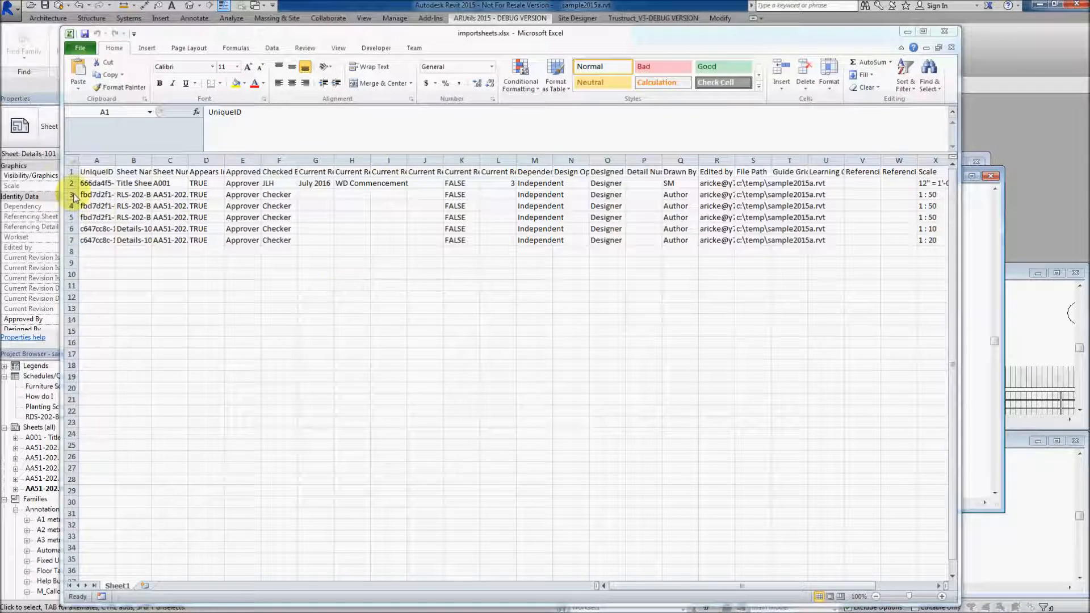
click(72, 159)
double_click(115, 160)
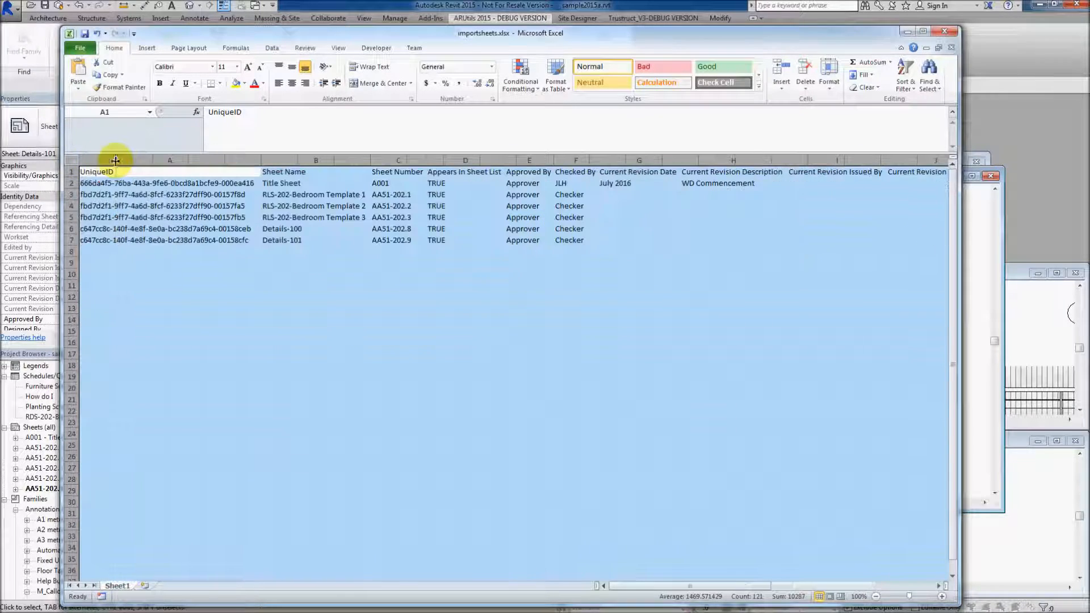
click(321, 248)
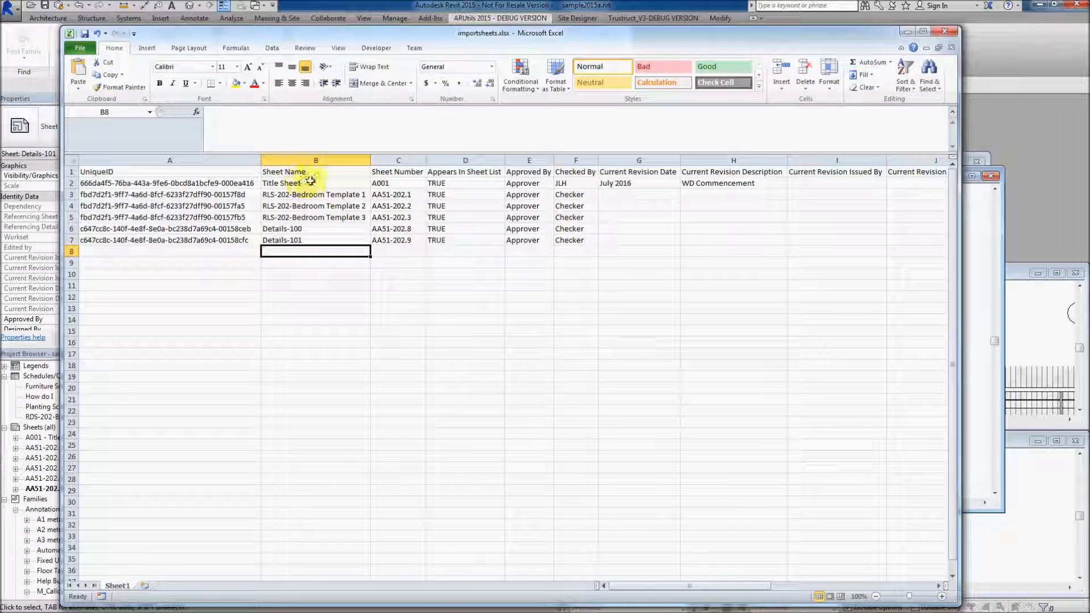
Change the sheet name Details-100 to Details My 100.0 and Details-101 to Details My100.1
click(297, 228)
text(Details)
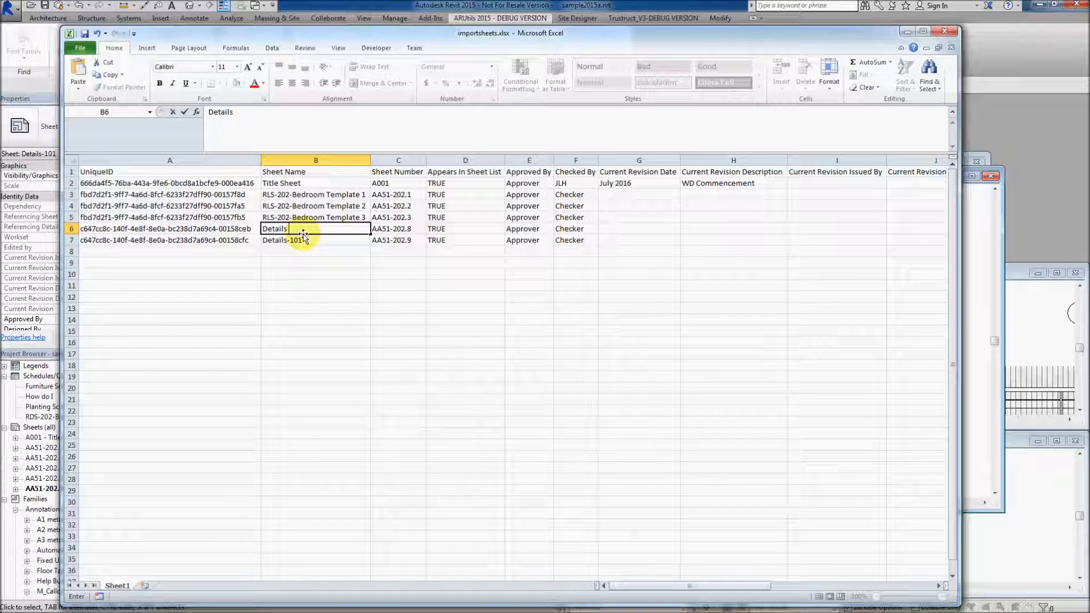
text( My 100)
click(303, 239)
text(De)
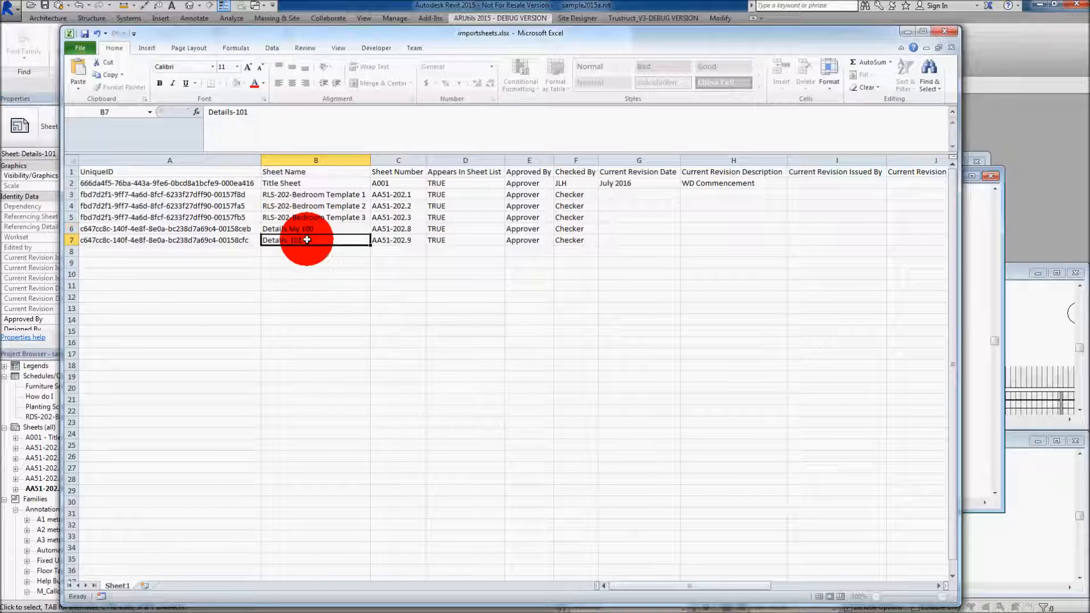
text(tails M)
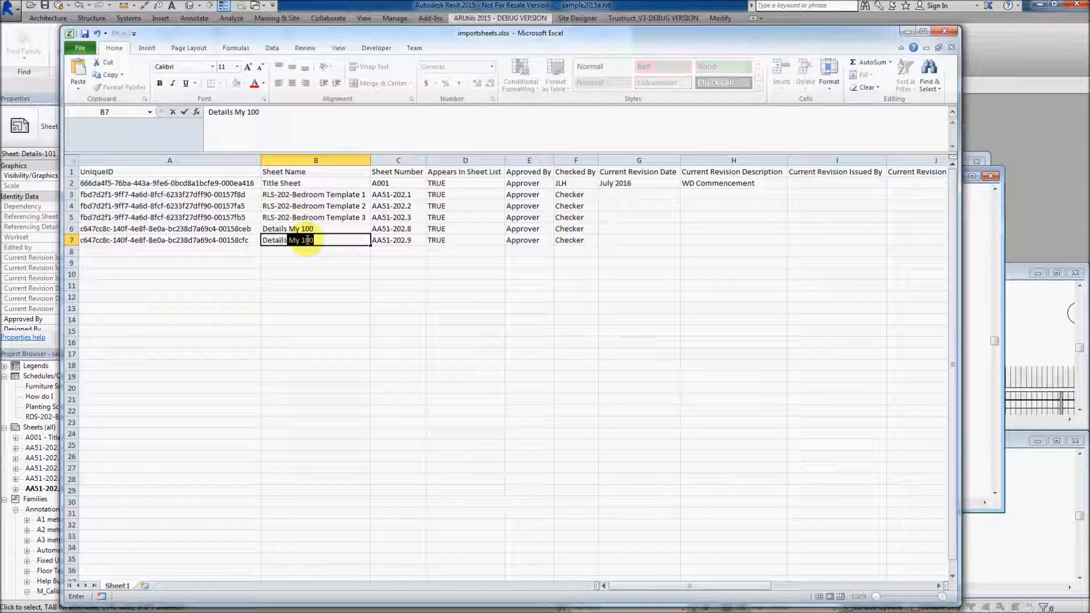
text(y 10)
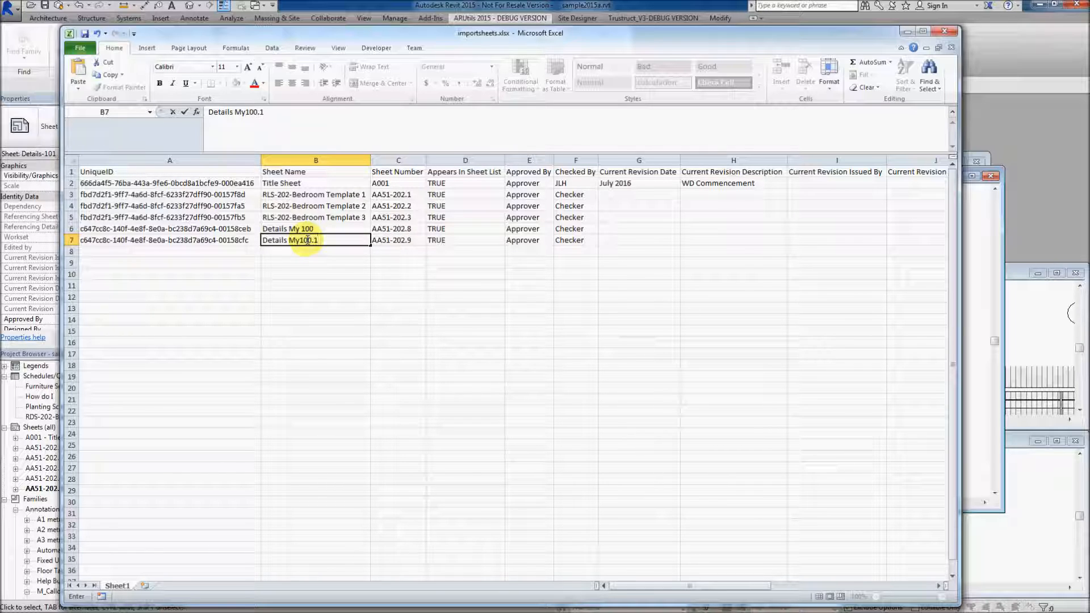
click(319, 227)
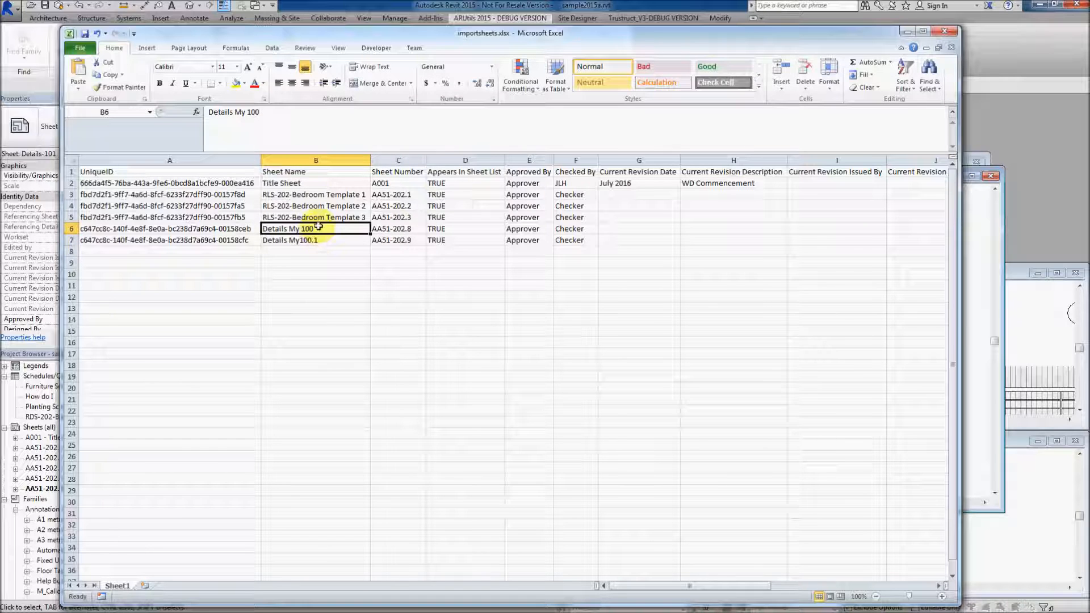
click(261, 112)
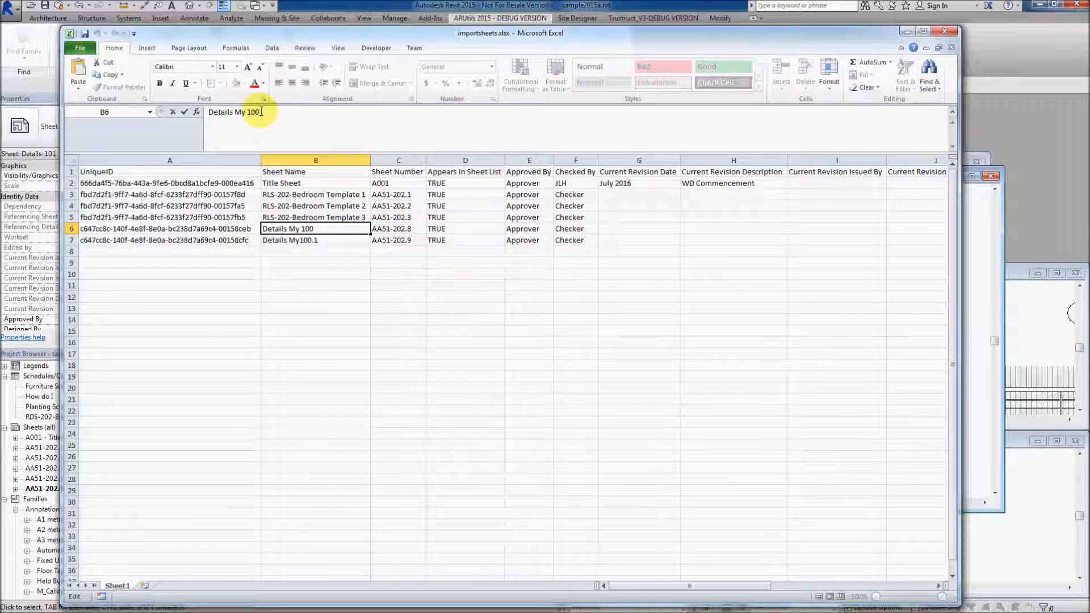
text(.0)
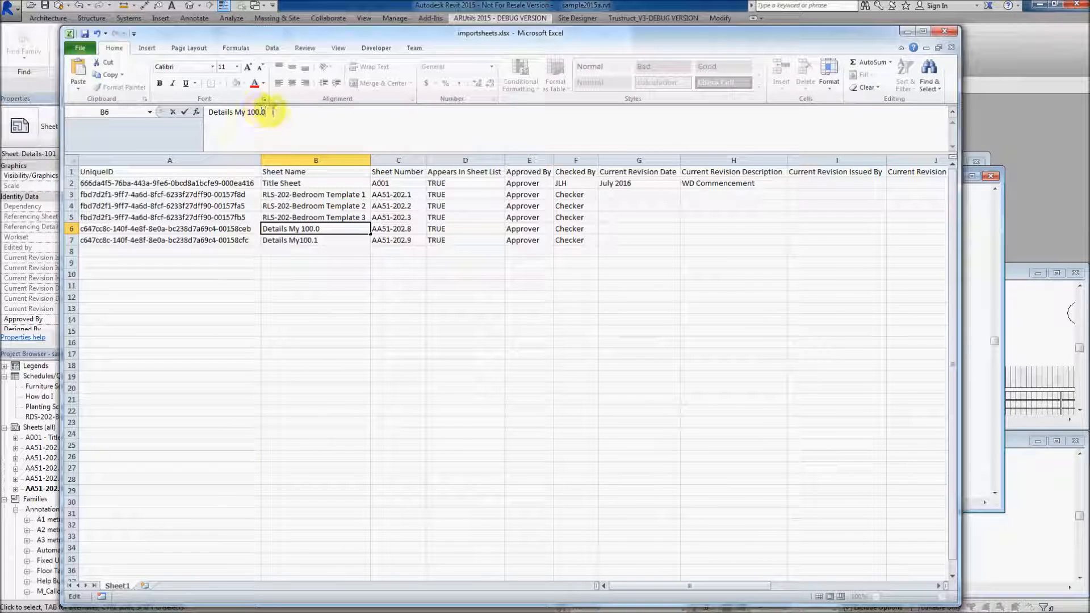
Set the two details sheets' numbers to AA51-100.1 and AA51-100.2, and save and close the workbook
click(397, 229)
drag(229, 112, 253, 111)
text(100.1)
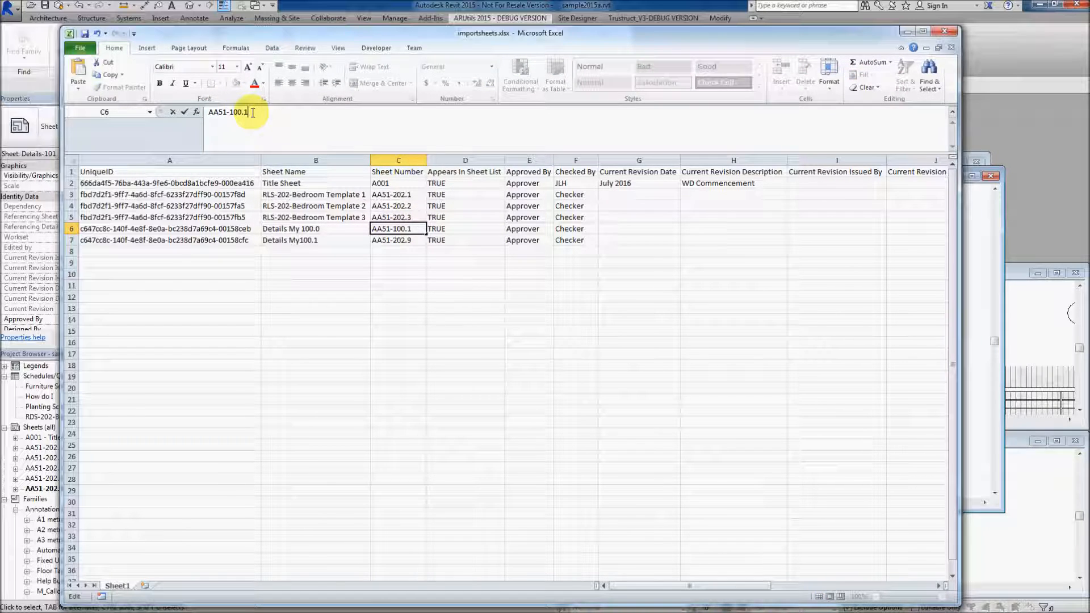
click(391, 240)
drag(230, 111, 254, 109)
text(100.)
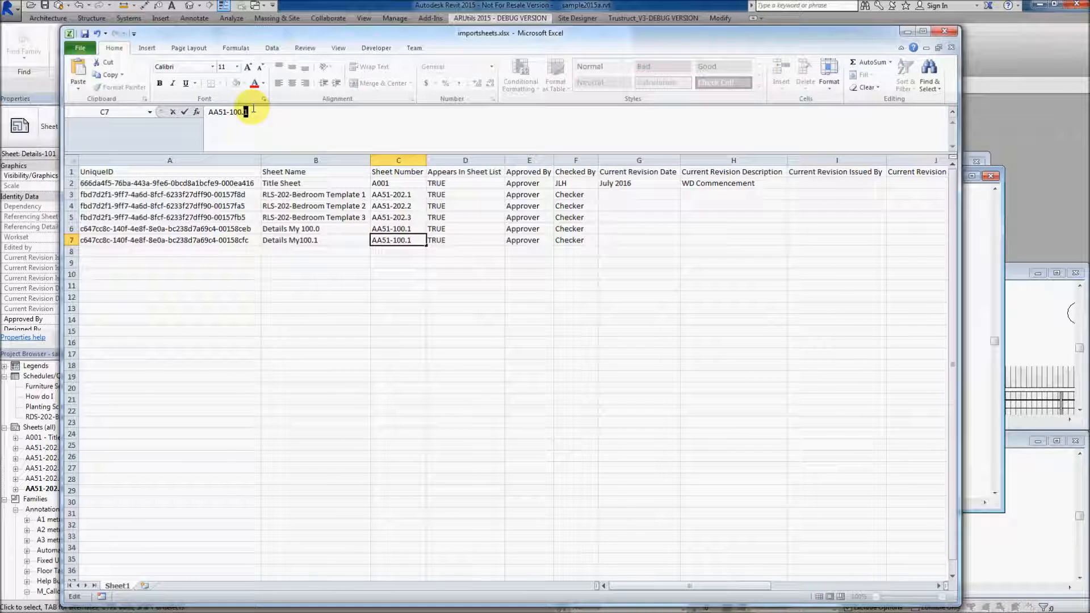
click(83, 36)
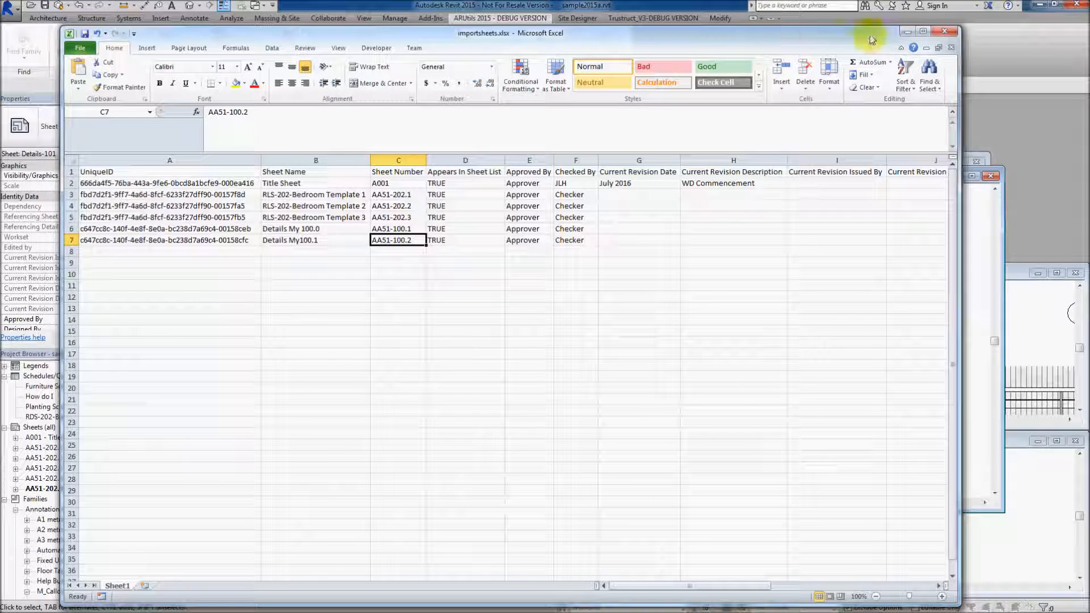
click(949, 34)
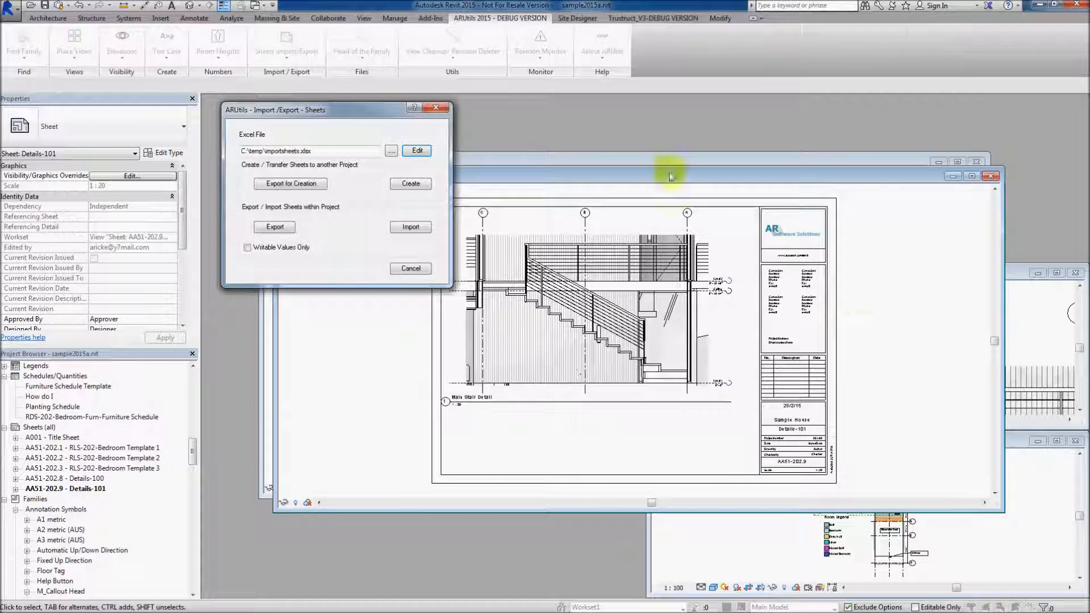
Import the edited sheet data into the Revit project, and undo both the import and the view placement
click(410, 226)
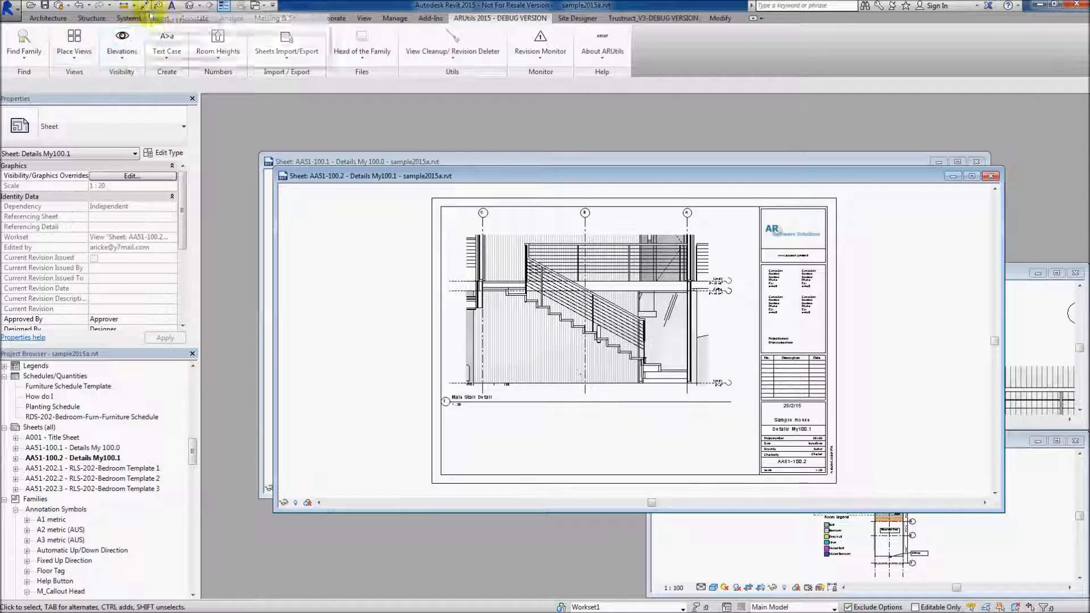
click(90, 6)
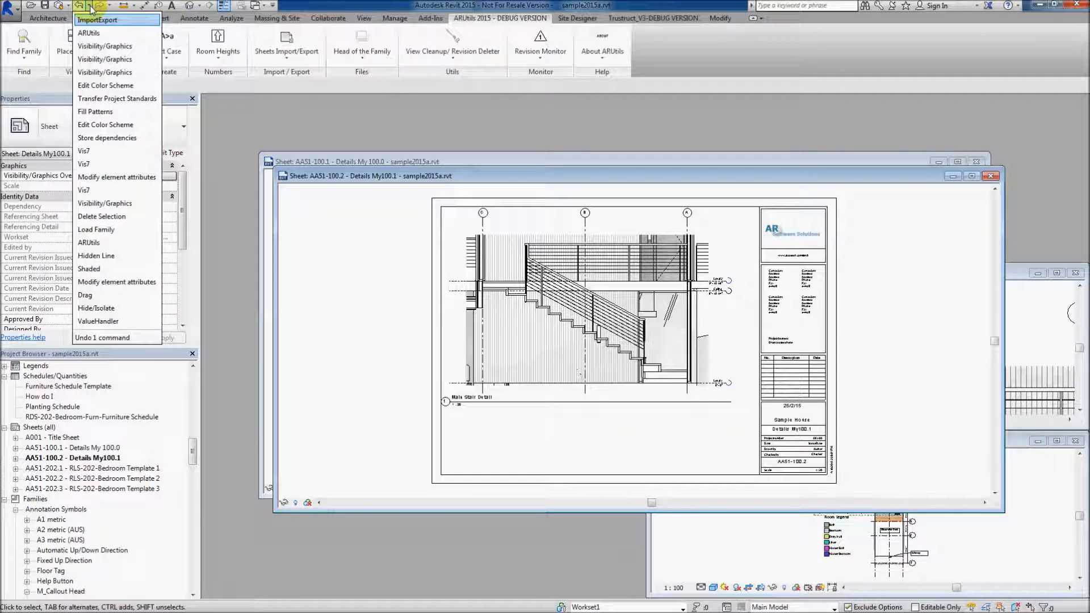
click(90, 34)
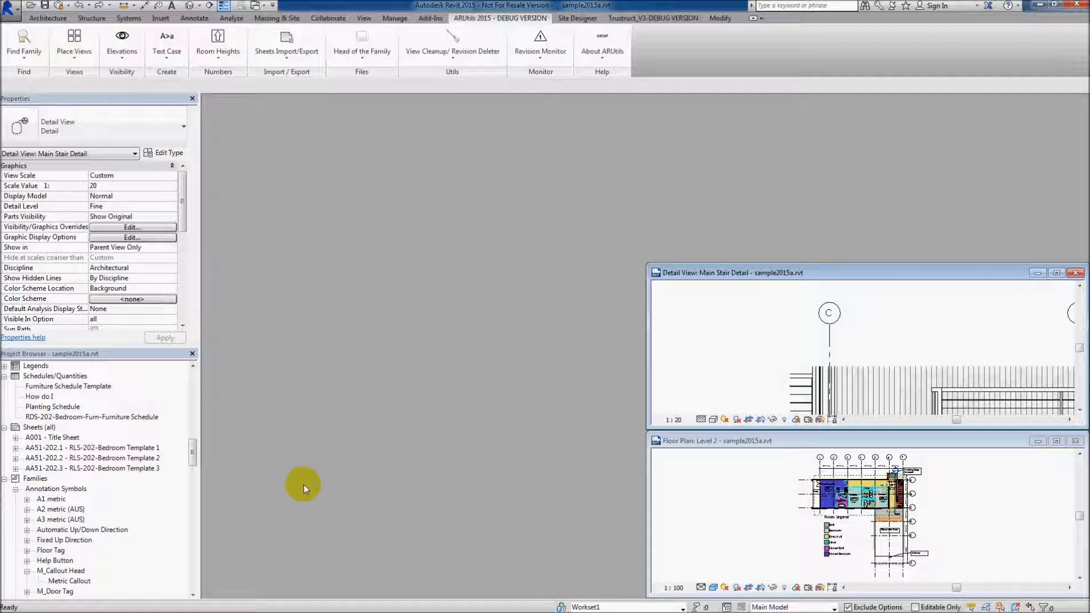
Reopen the Place Views on Sheets dialog and check the available title block families and viewport types
click(72, 39)
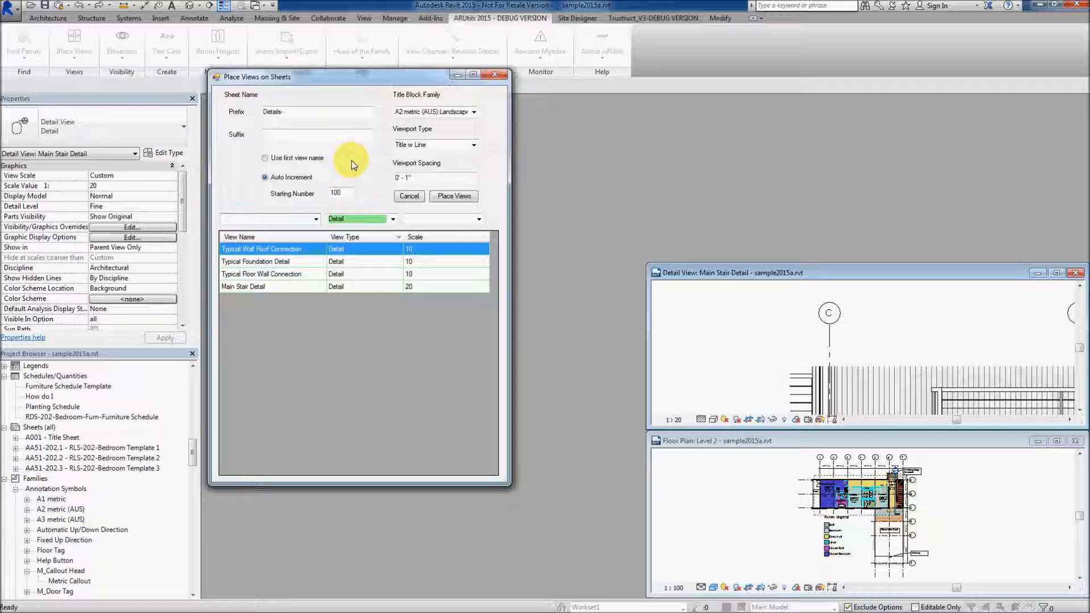
click(474, 113)
click(474, 112)
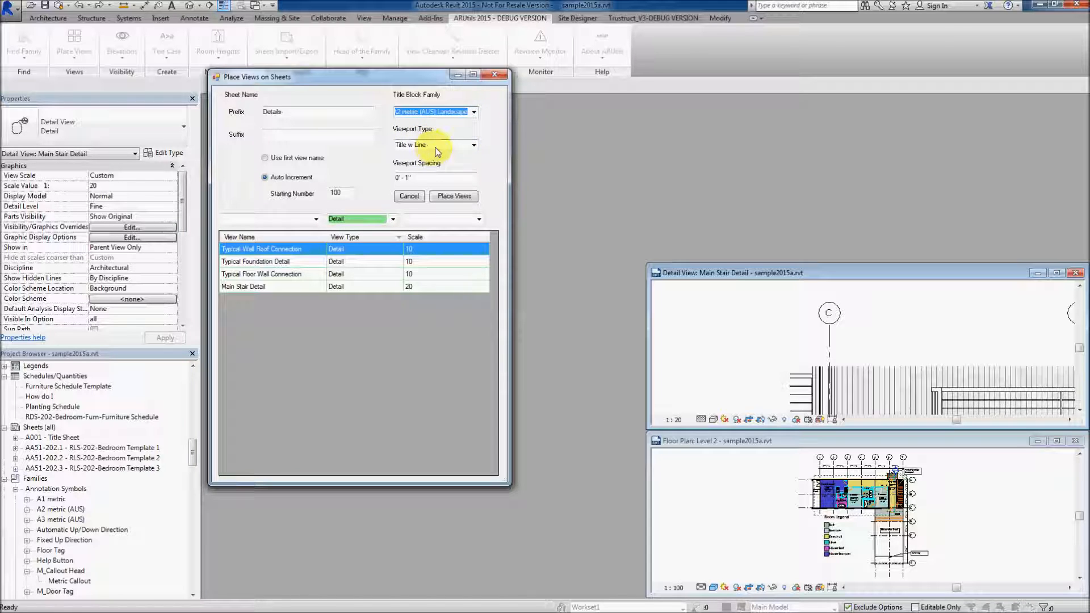
click(473, 146)
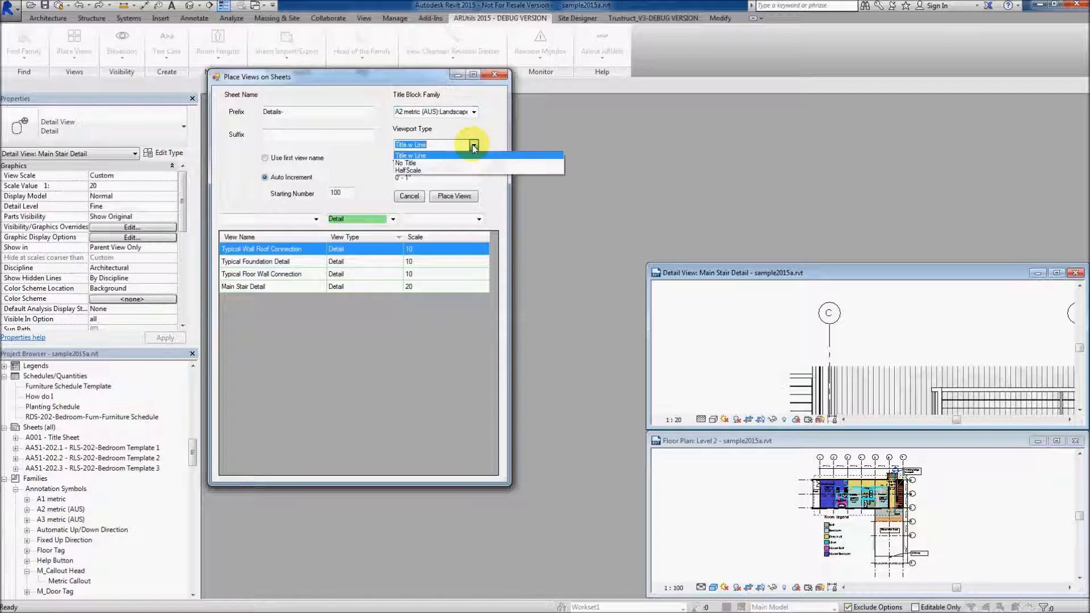
click(491, 139)
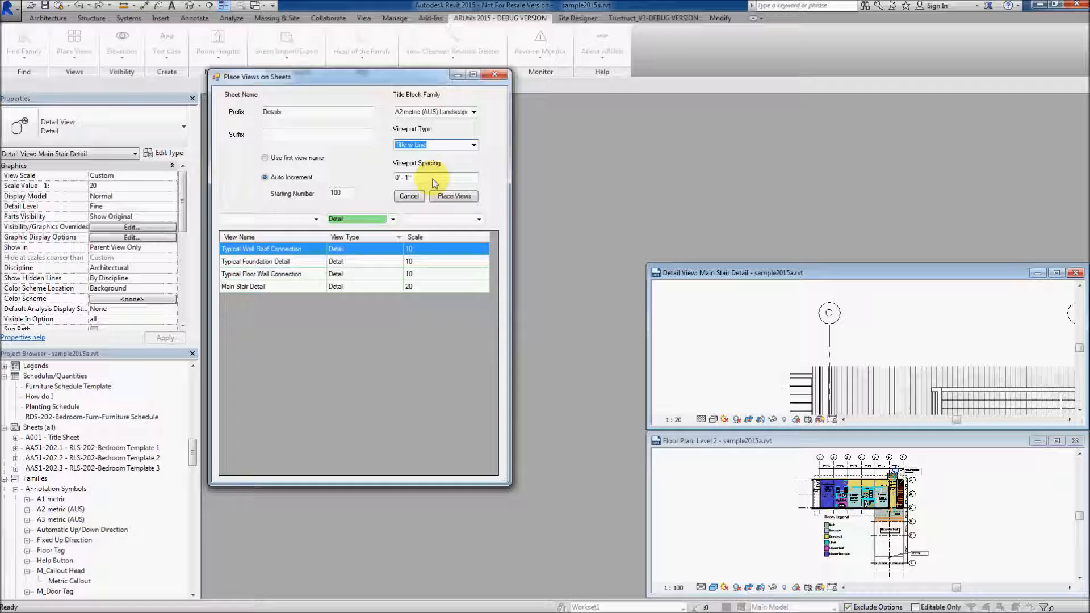
Set the viewport spacing to 0' - 6" and place all four detail views on new sheets
mouse_move(407, 180)
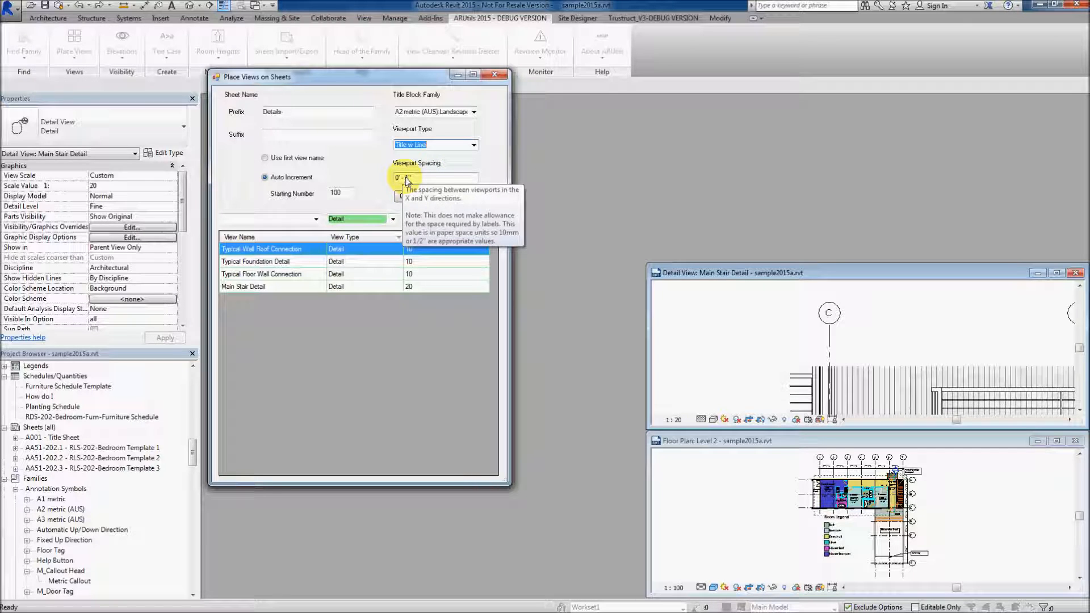
double_click(407, 177)
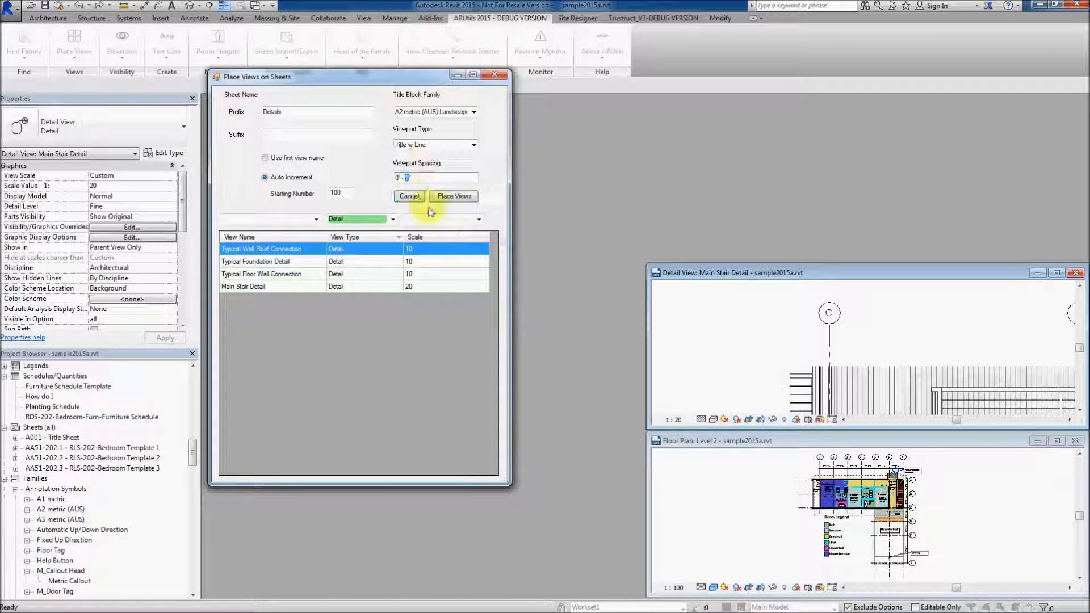
text(6)
shift+click(247, 287)
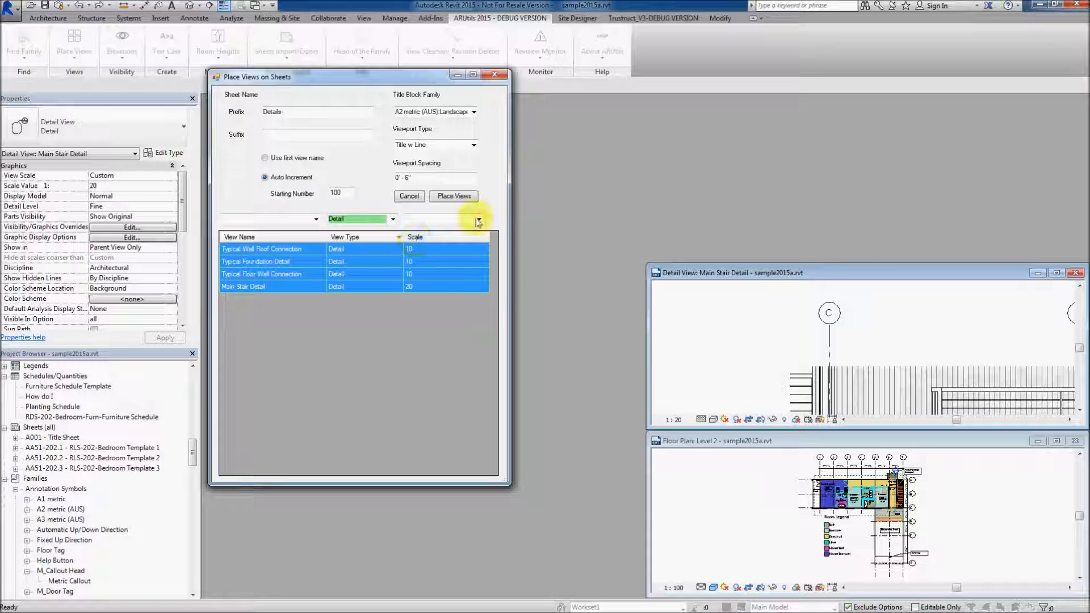
click(448, 200)
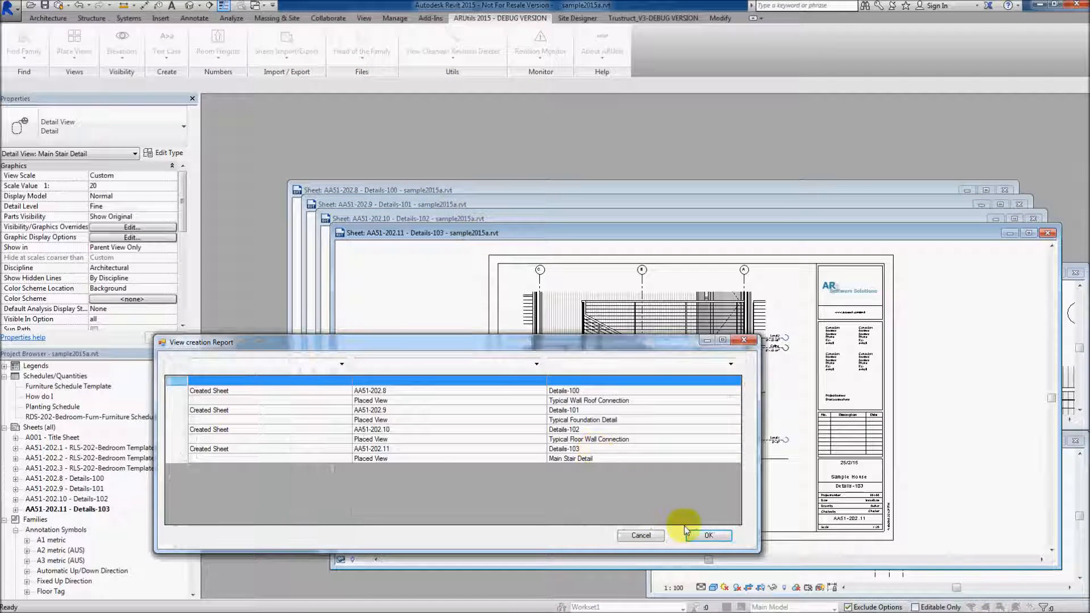
Close the view creation report, tile all open views zoomed to fit, and undo the view placement
click(703, 534)
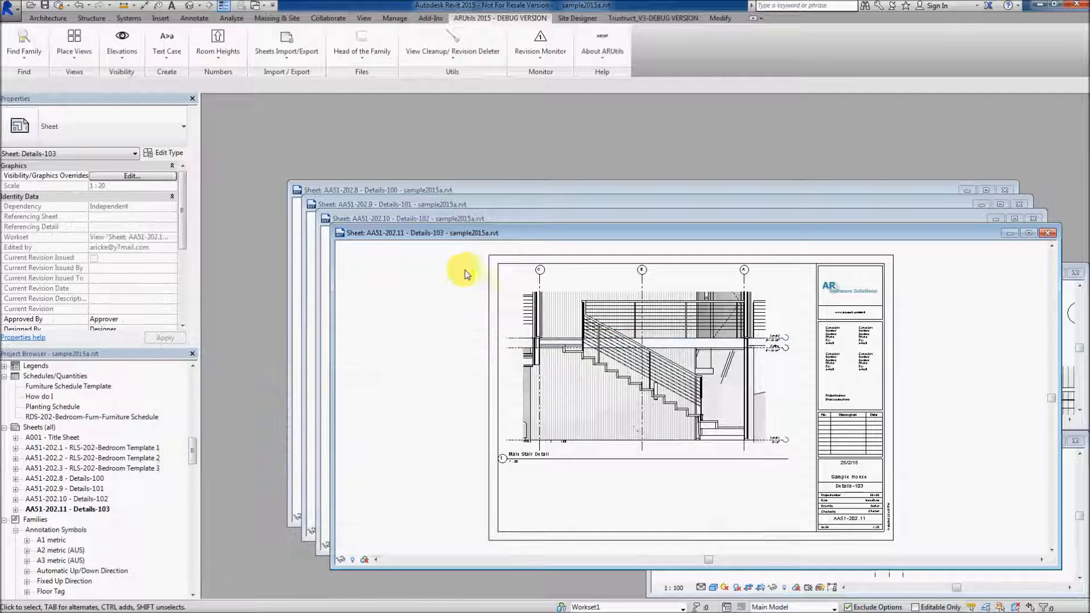
key(t)
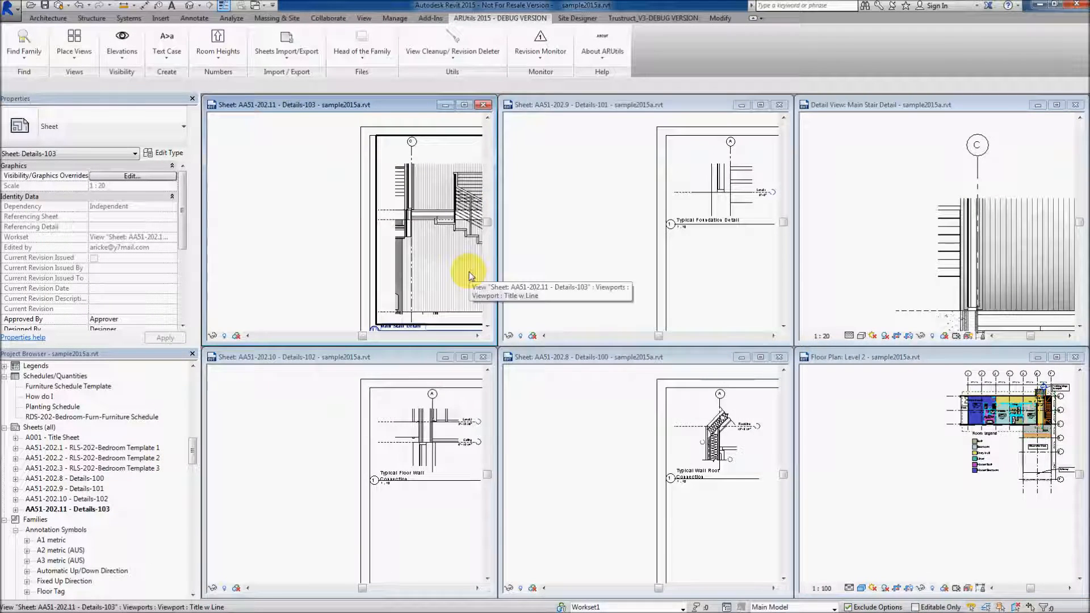
key(z)
key(a)
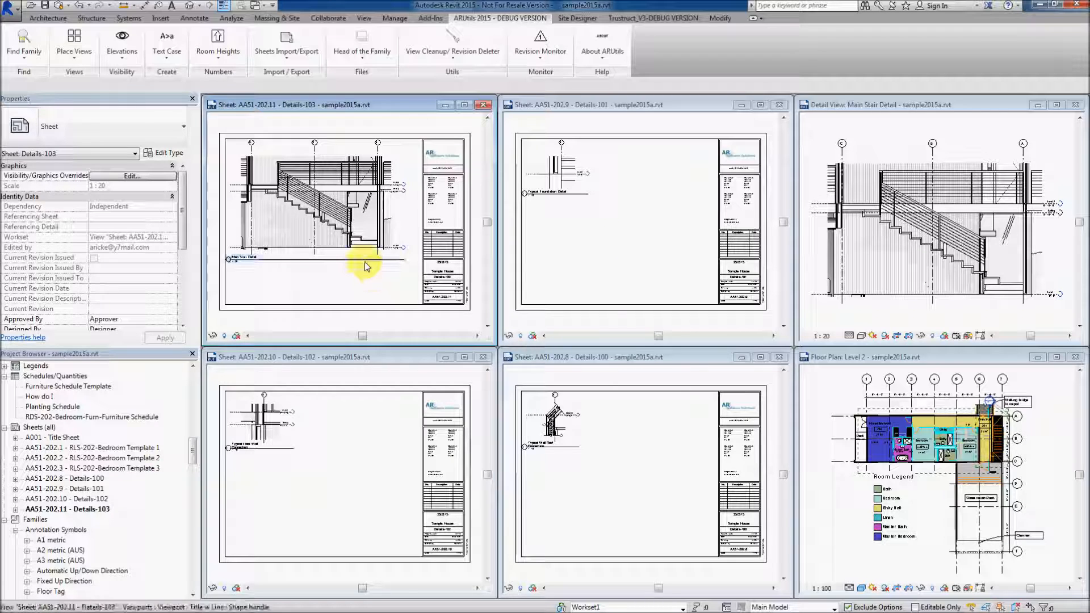
click(77, 8)
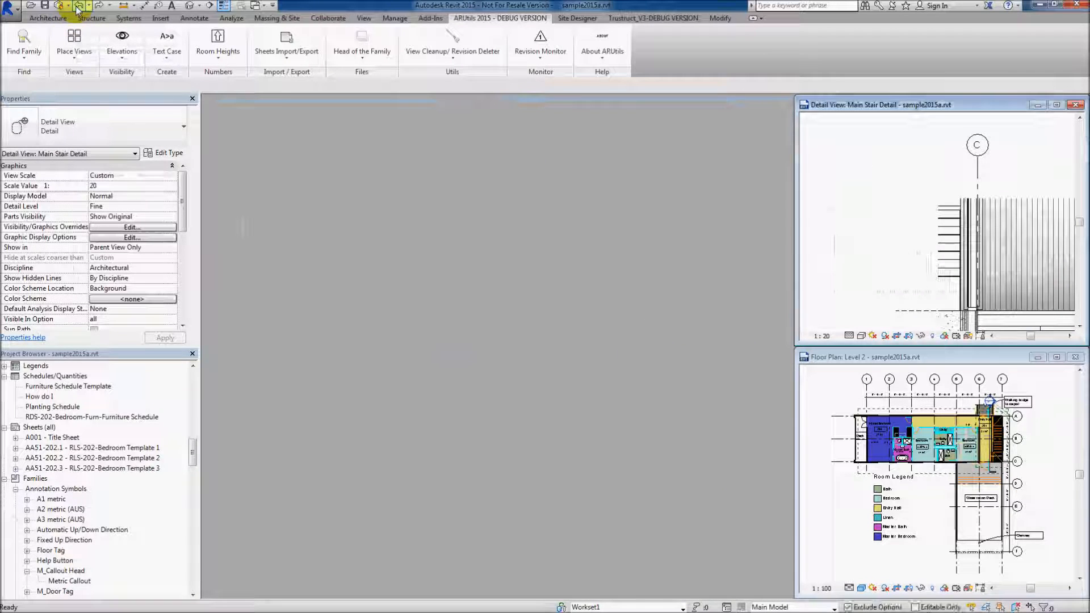
Open the A001 Title Sheet, reopen the Place Views on Sheets dialog, and set the viewport spacing to 1"
click(73, 37)
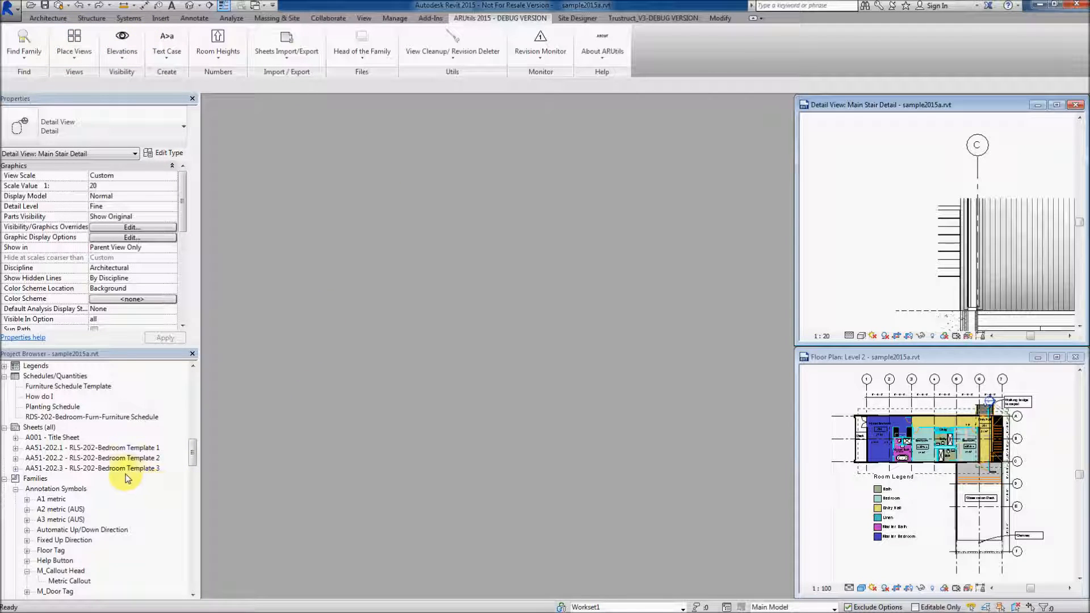
double_click(56, 437)
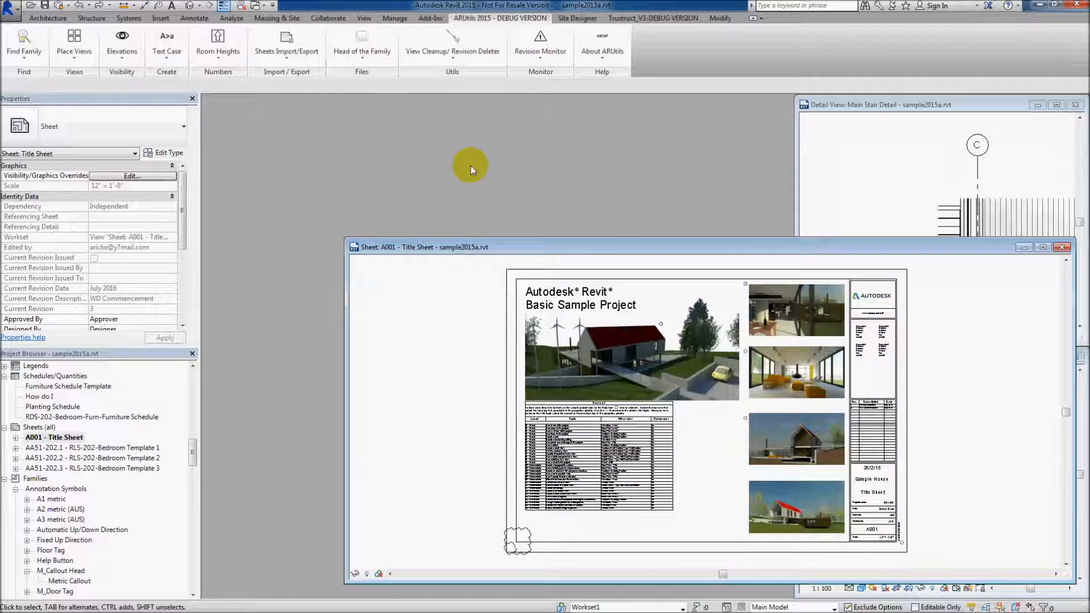
click(74, 36)
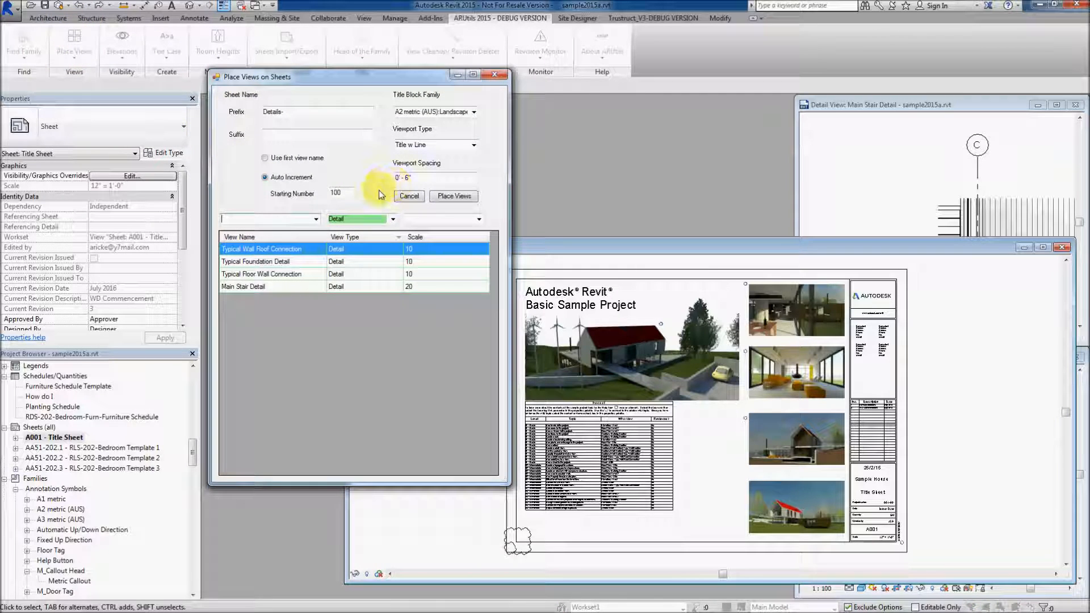
drag(427, 177, 382, 177)
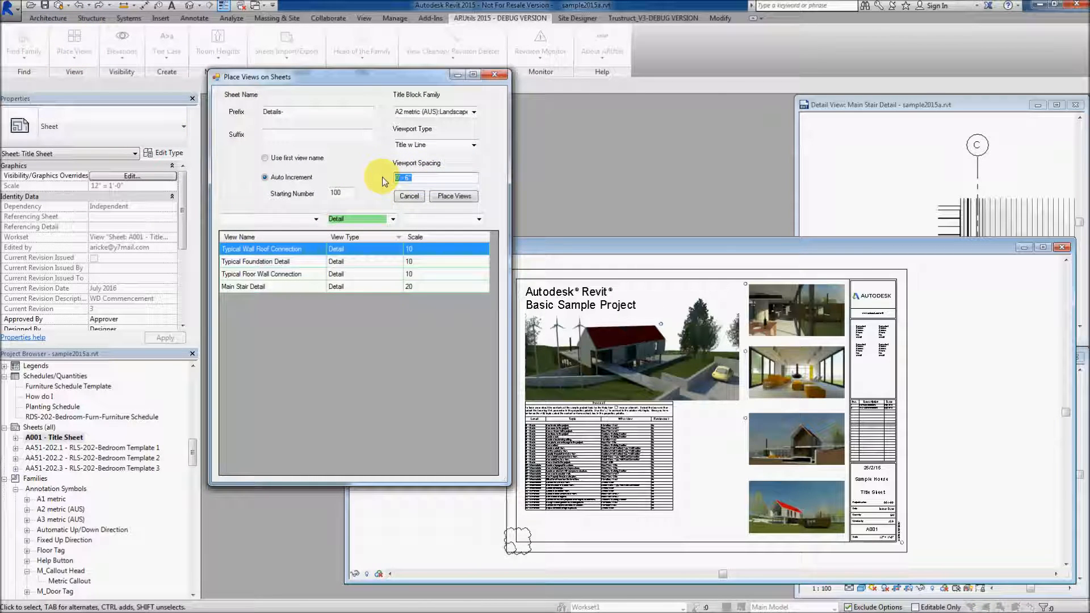
text(1")
Place all four detail views on new sheets, close the creation report, and inspect the title block values on the Details-100 sheet
shift+click(260, 287)
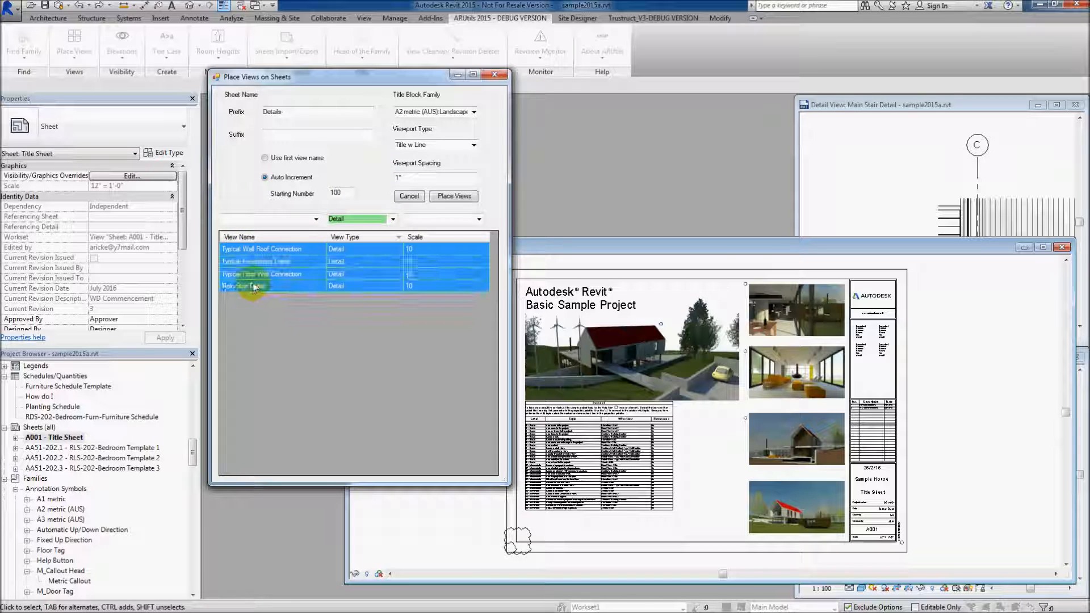
click(453, 196)
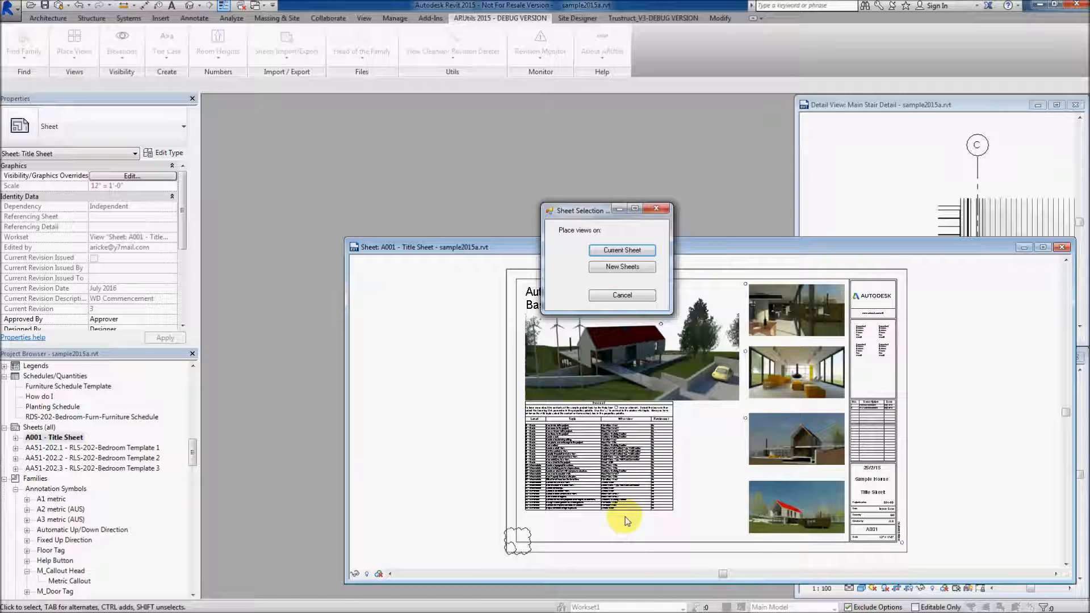
click(613, 267)
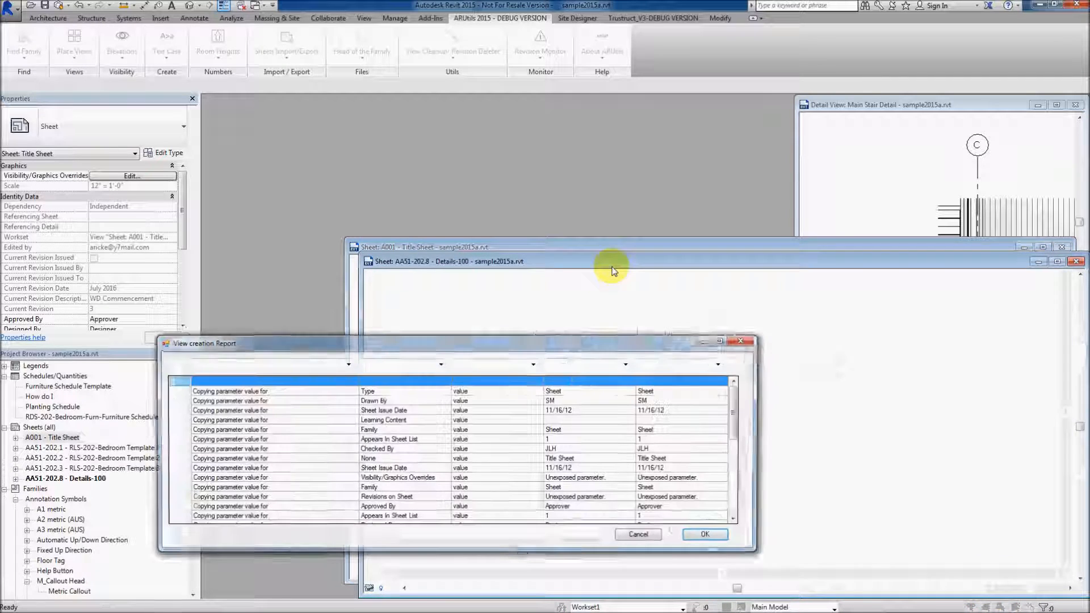
click(708, 536)
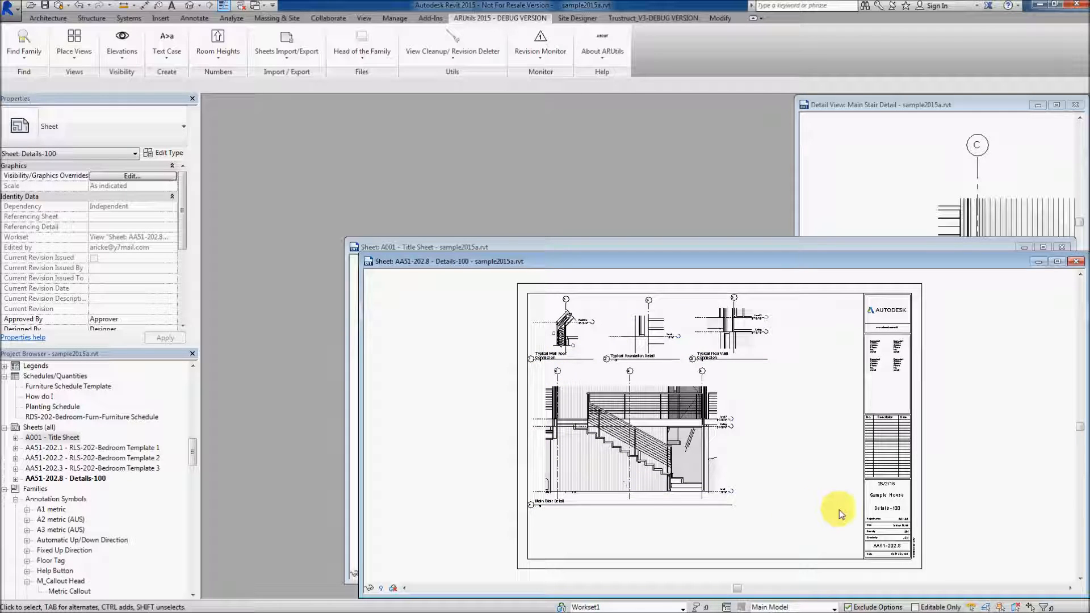
scroll(902, 536, up, 3)
scroll(902, 536, up, 2)
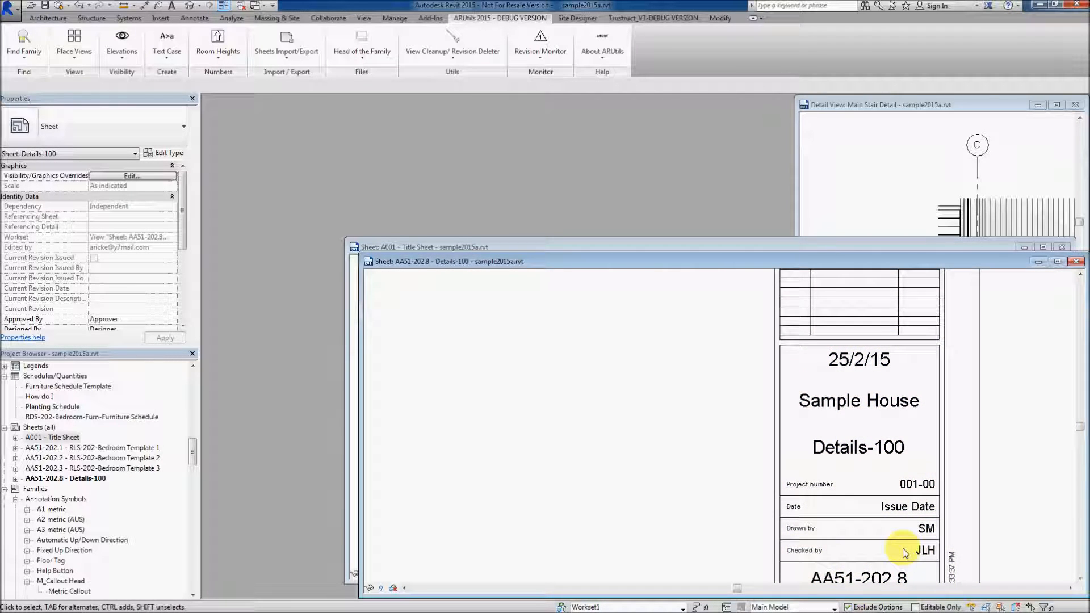
scroll(898, 543, down, 4)
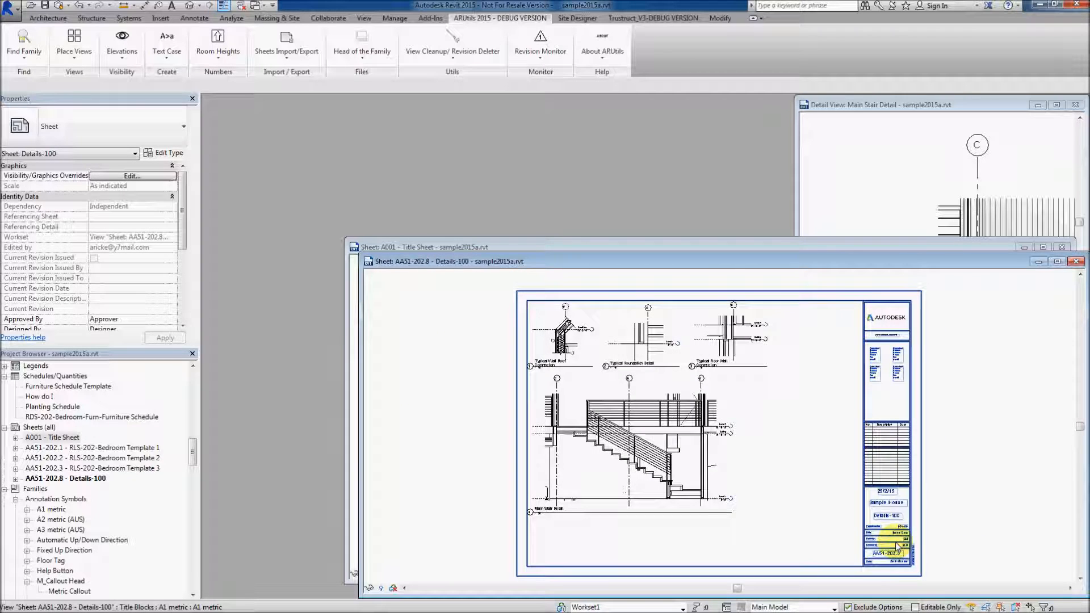